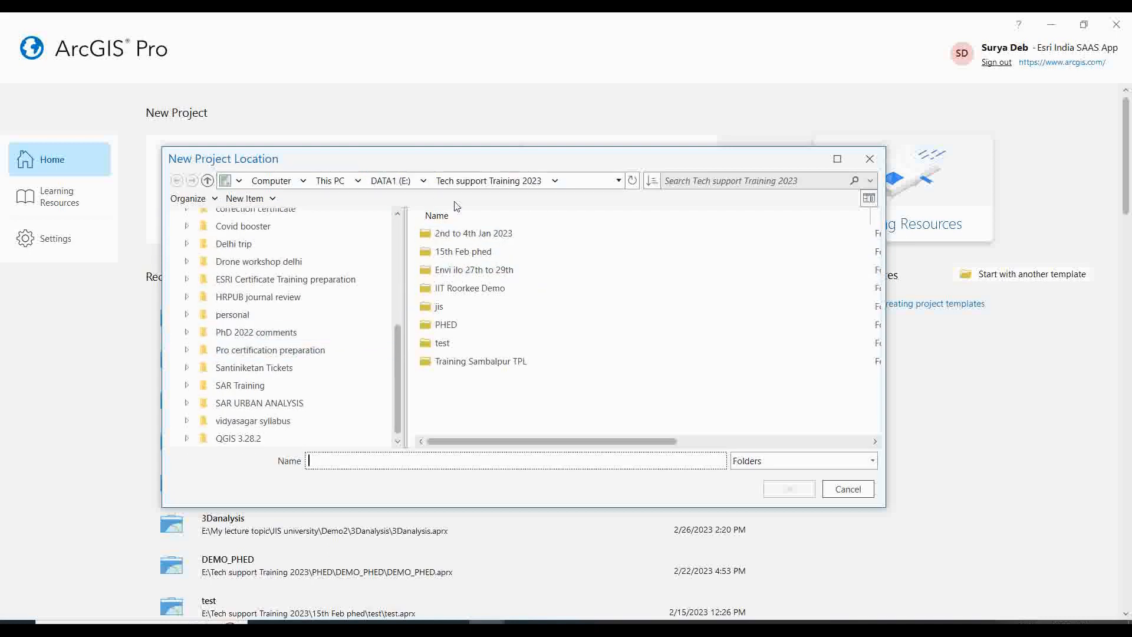
Create a map project named test in the E:\Tech support Training 2023\test folder and narrow the Contents pane.
{"action": "left_click", "coordinate": [447, 347]}
{"action": "left_click", "coordinate": [790, 489]}
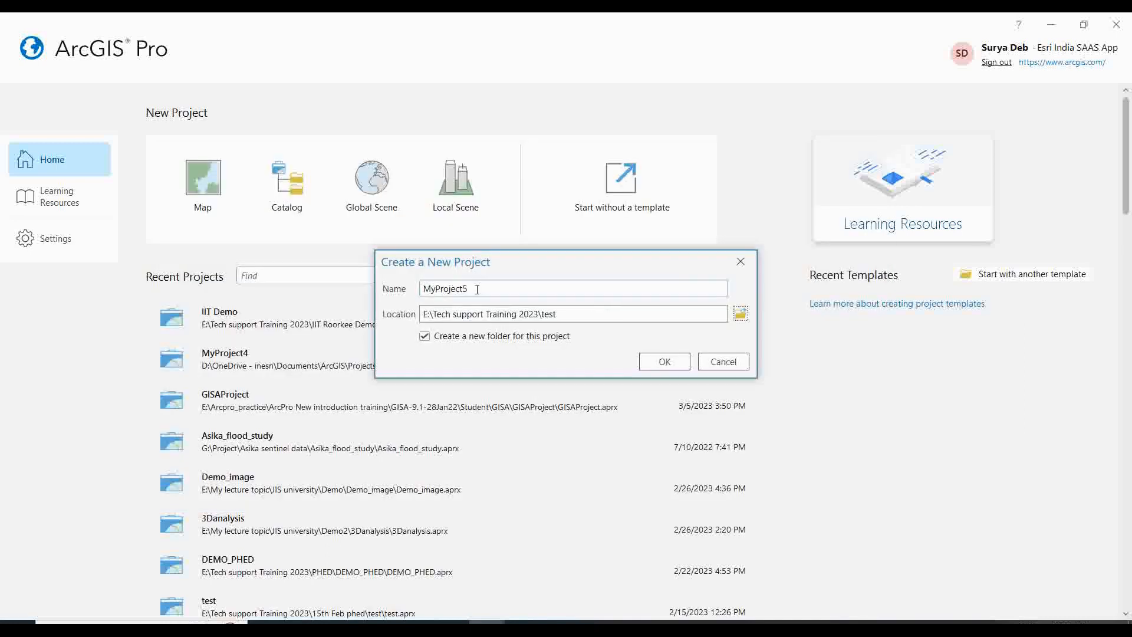
{"action": "type", "text": "test"}
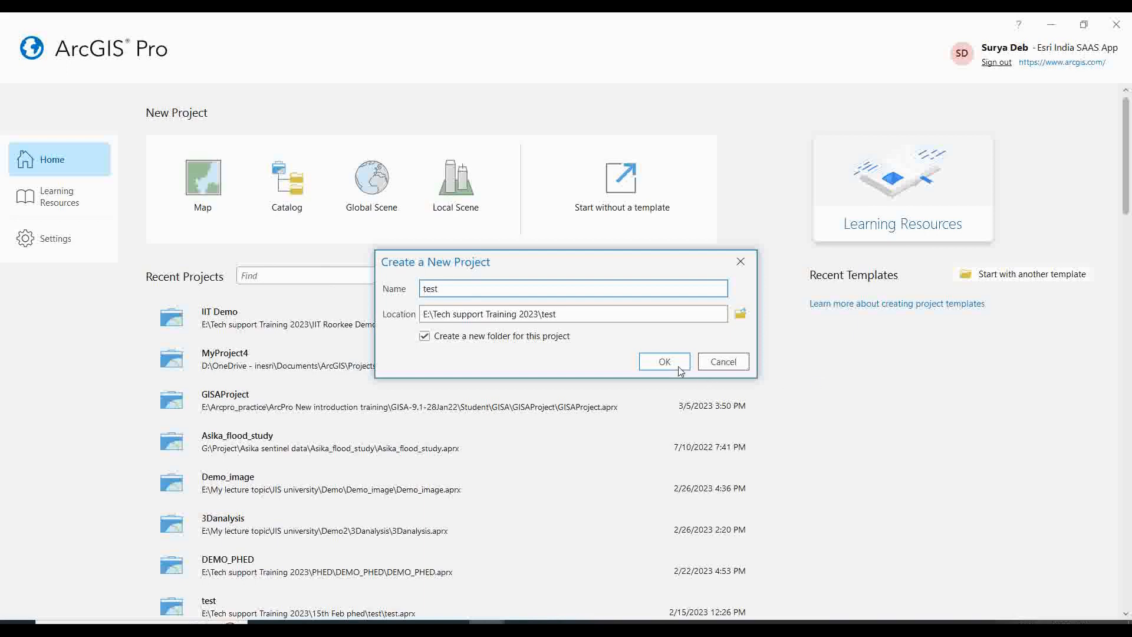
{"action": "left_click", "coordinate": [659, 364]}
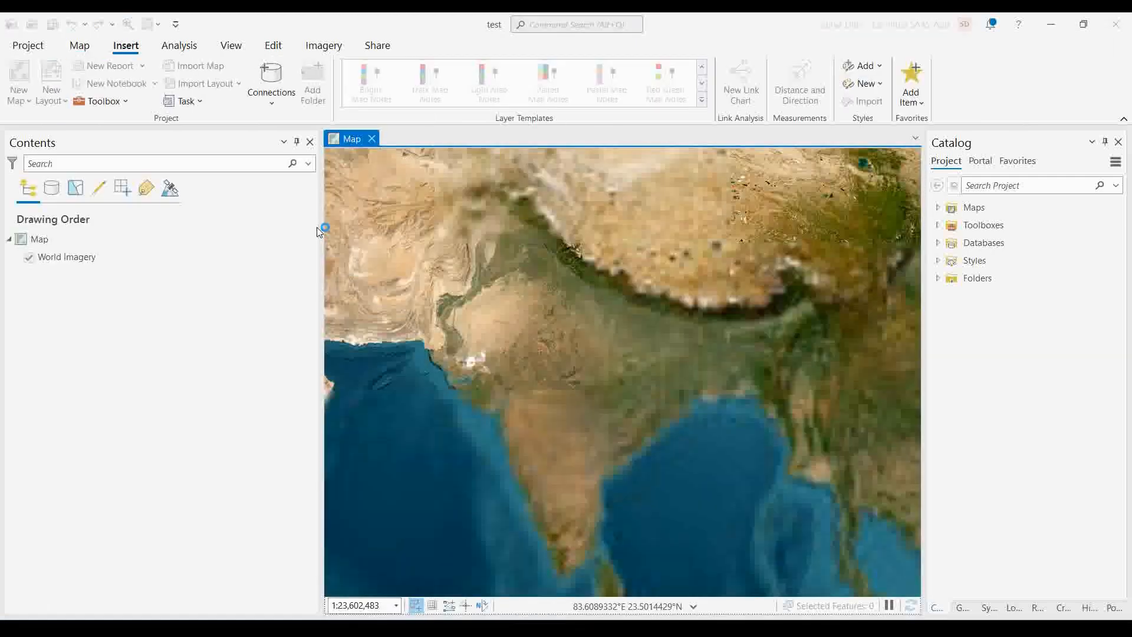
{"action": "left_click_drag", "start_coordinate": [320, 231], "coordinate": [280, 230]}
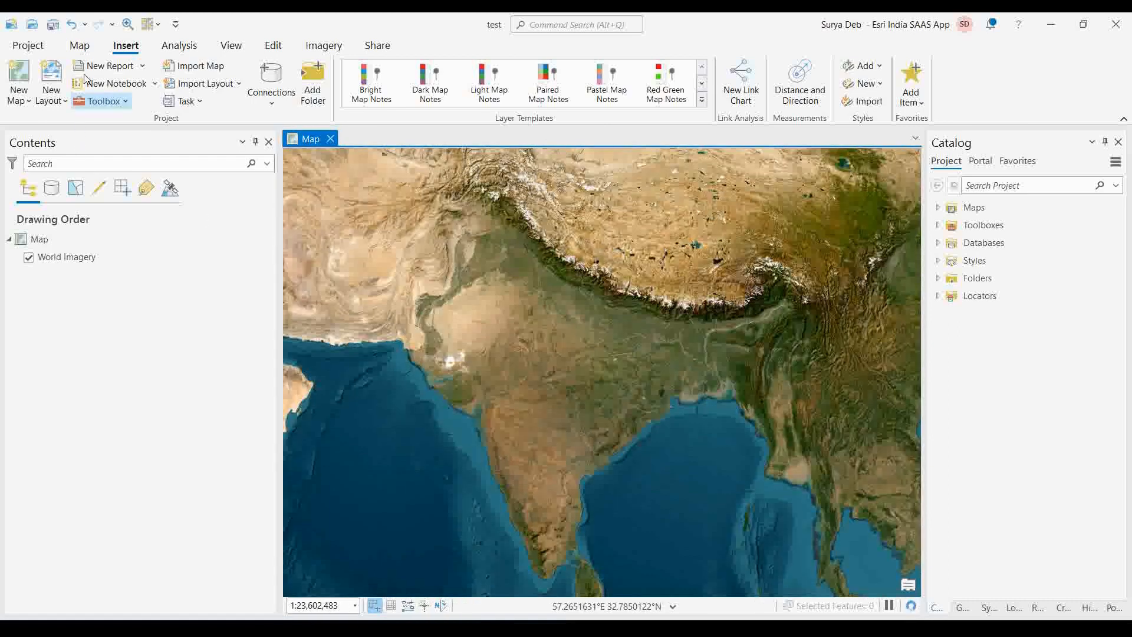
Add the cdng45e.tif elevation raster from D:\Arc_gis_Training Data\DEM\cdng45e_v2r1 to the map.
{"action": "left_click", "coordinate": [79, 45]}
{"action": "left_click", "coordinate": [315, 97]}
{"action": "left_click", "coordinate": [330, 135]}
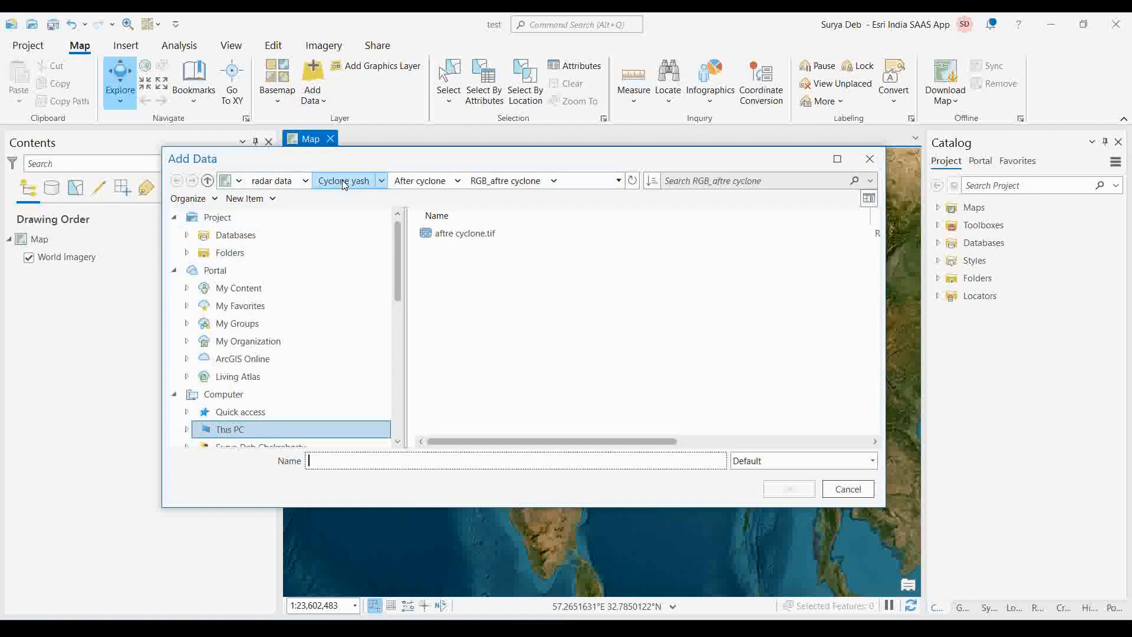
{"action": "left_click", "coordinate": [232, 431]}
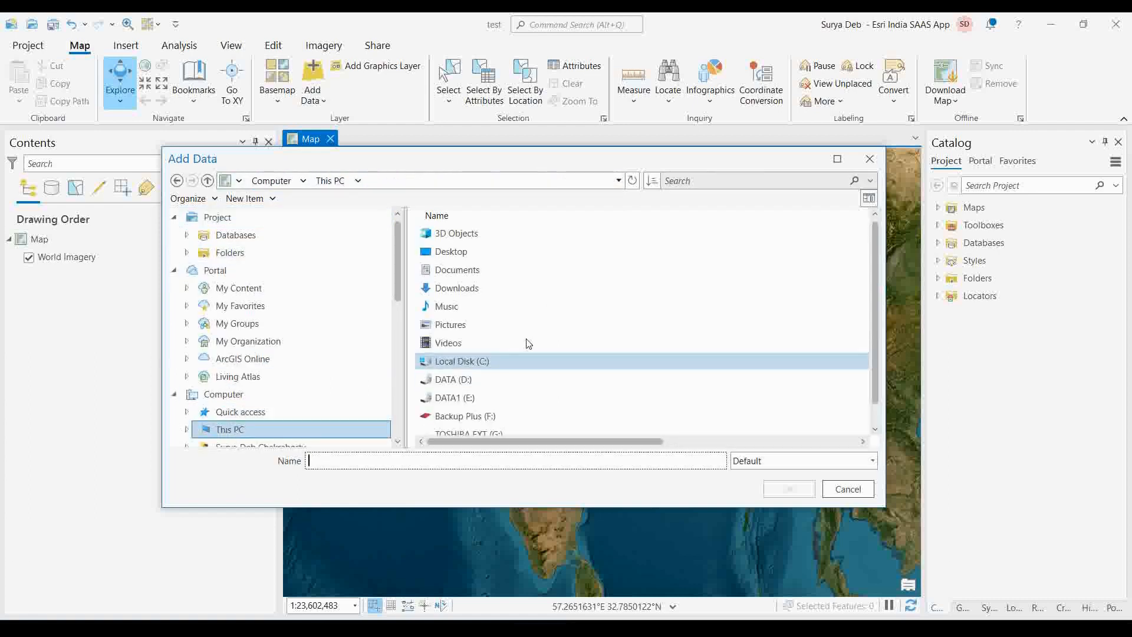
{"action": "double_click", "coordinate": [457, 377]}
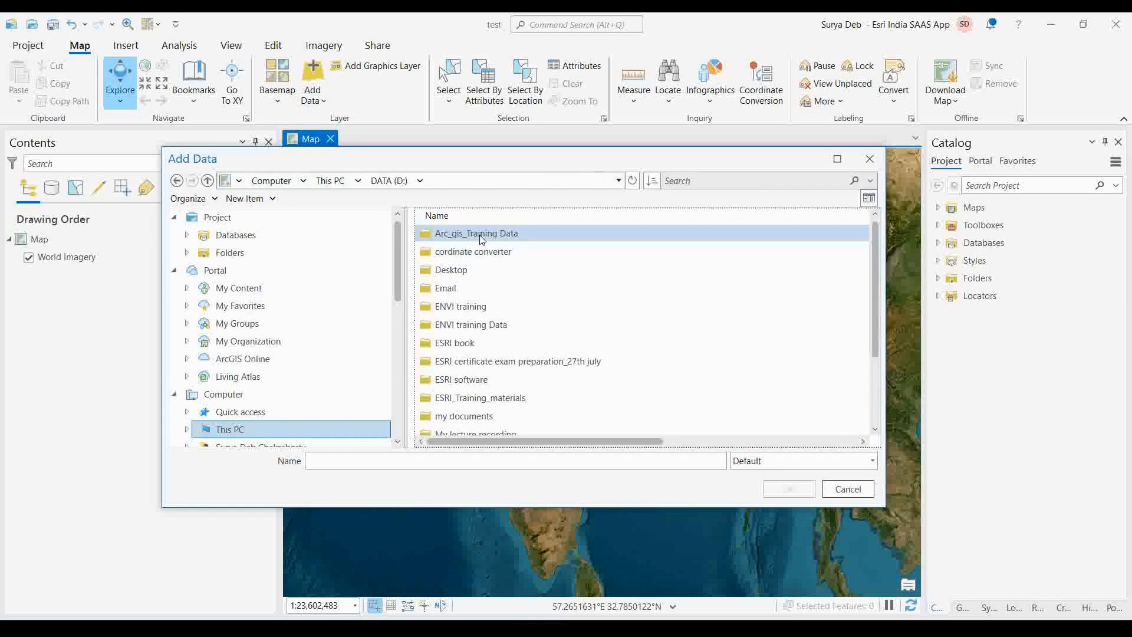
{"action": "double_click", "coordinate": [480, 233]}
{"action": "double_click", "coordinate": [448, 289]}
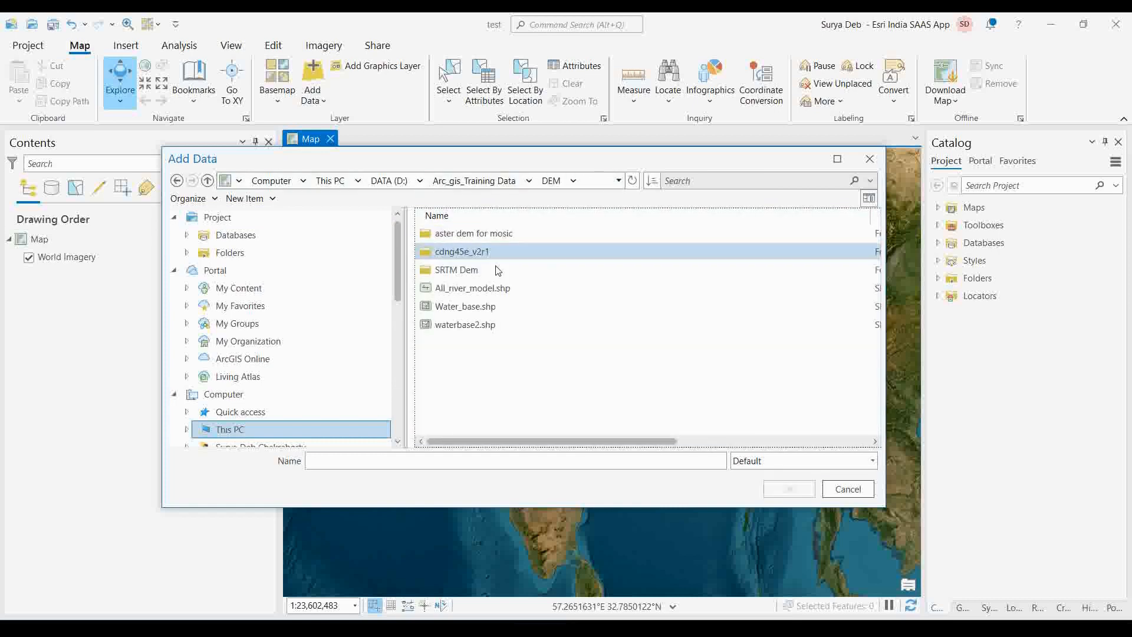
{"action": "left_click", "coordinate": [459, 254]}
{"action": "double_click", "coordinate": [459, 253]}
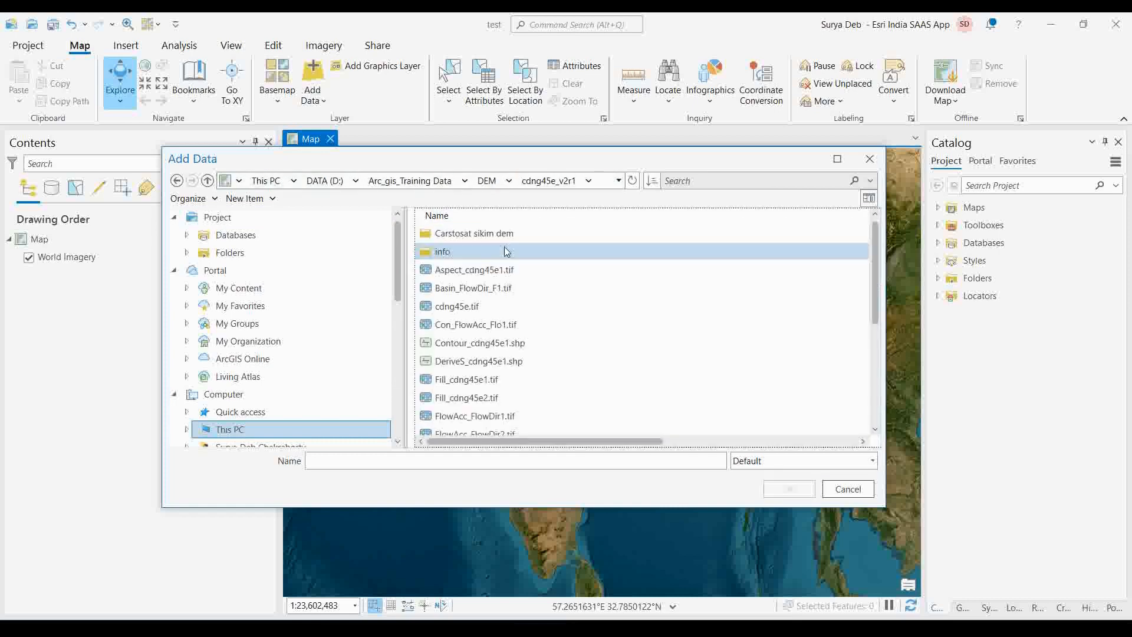
{"action": "left_click", "coordinate": [457, 306]}
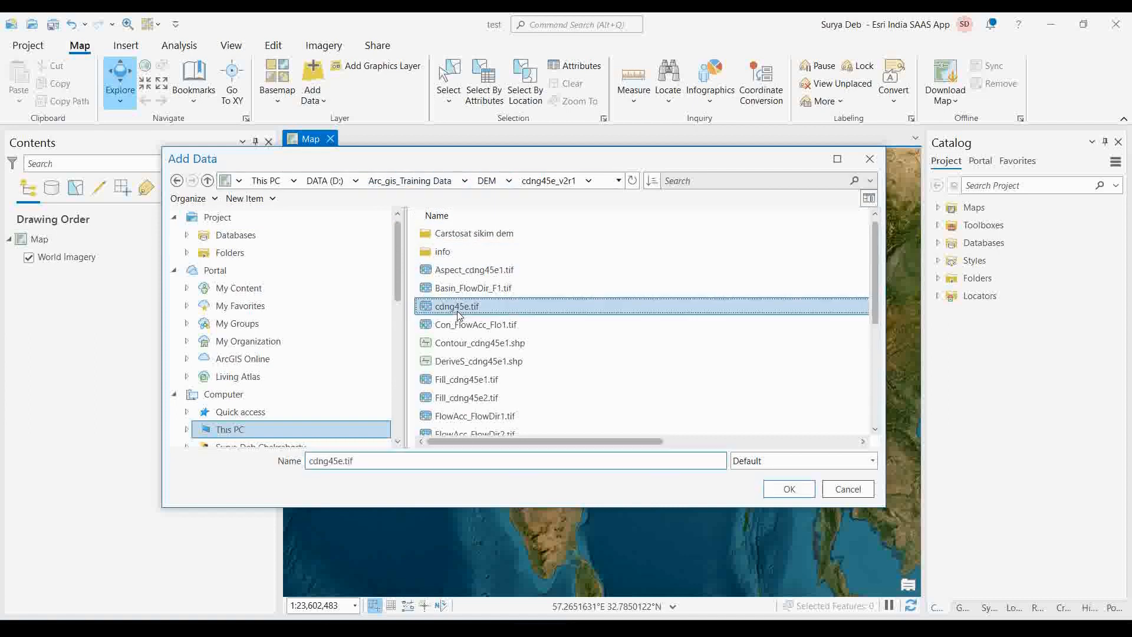
{"action": "left_click", "coordinate": [790, 489]}
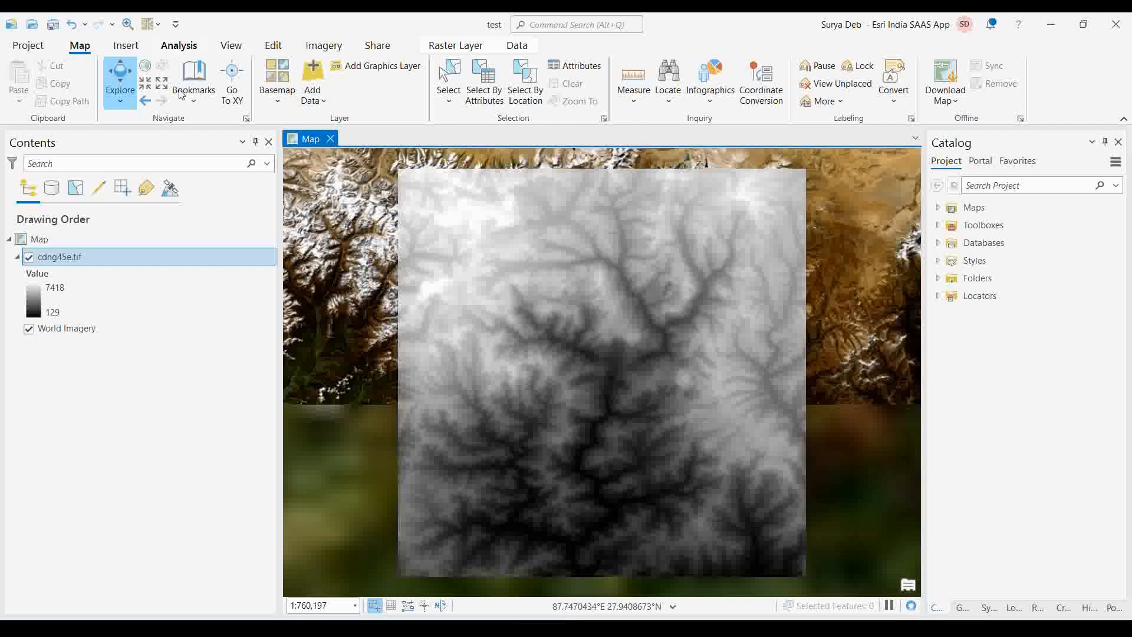
Open the geoprocessing toolboxes and expand the Hydrology toolset of the Spatial Analyst tools.
{"action": "left_click", "coordinate": [178, 46]}
{"action": "left_click", "coordinate": [172, 79]}
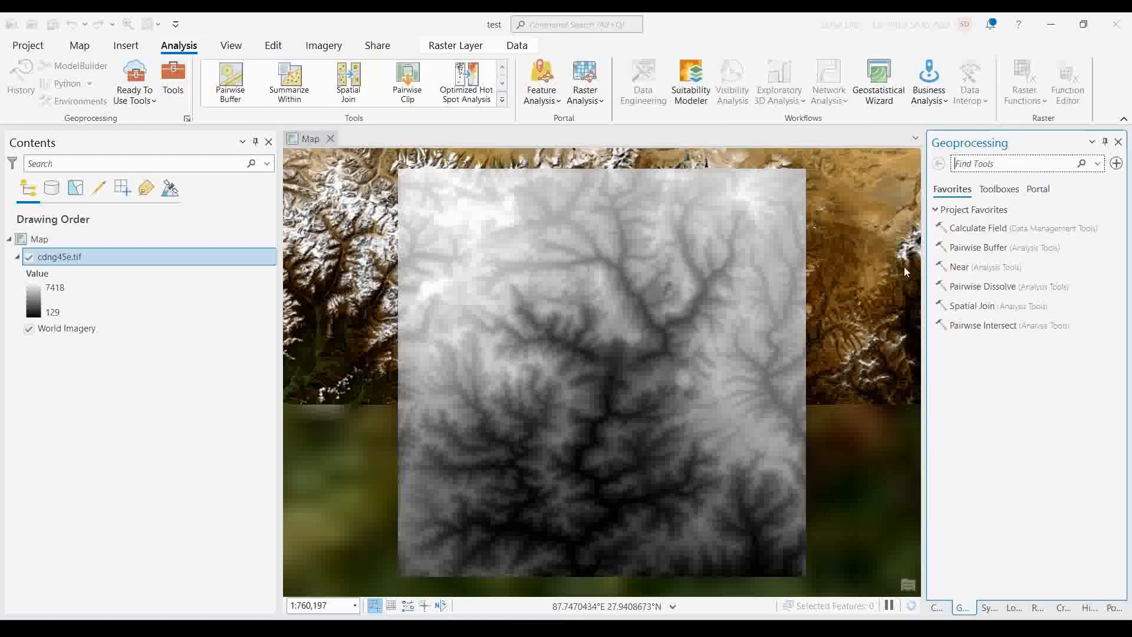
{"action": "left_click", "coordinate": [1000, 188]}
{"action": "scroll", "coordinate": [978, 436], "scroll_direction": "down", "scroll_amount": 3}
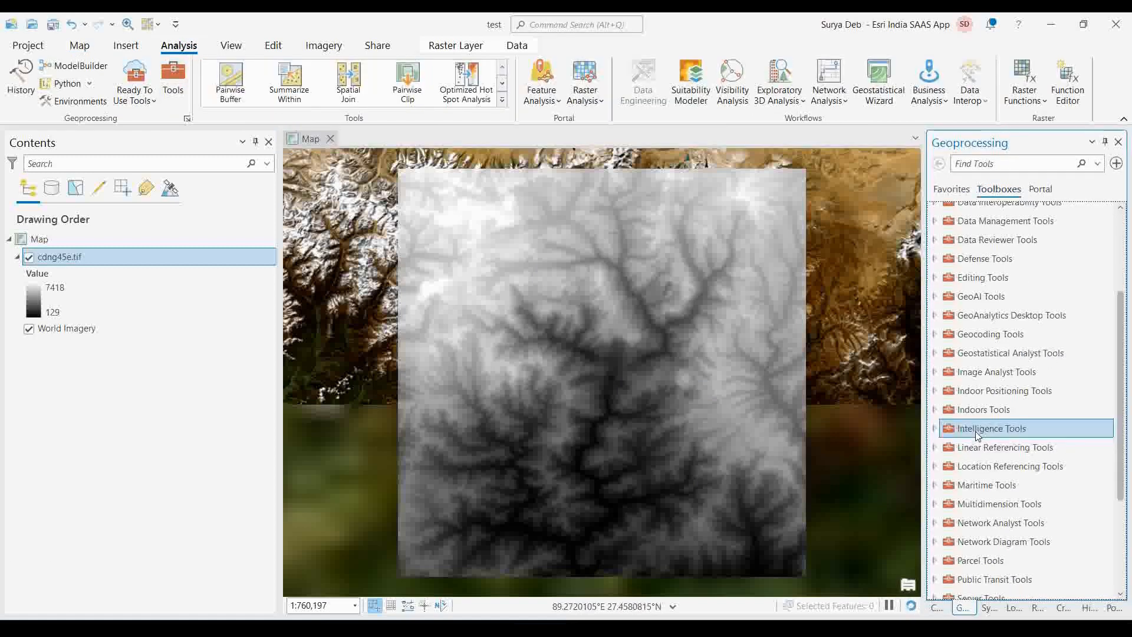
{"action": "scroll", "coordinate": [977, 435], "scroll_direction": "down", "scroll_amount": 3}
{"action": "left_click", "coordinate": [997, 473]}
{"action": "scroll", "coordinate": [983, 407], "scroll_direction": "down", "scroll_amount": 6}
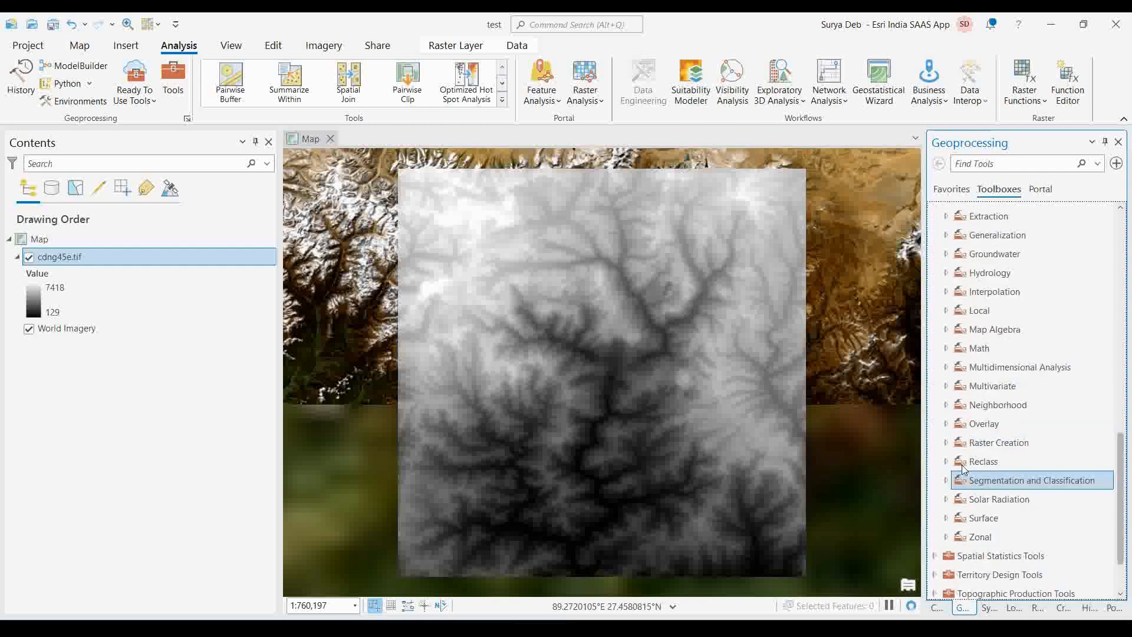
{"action": "left_click", "coordinate": [947, 273]}
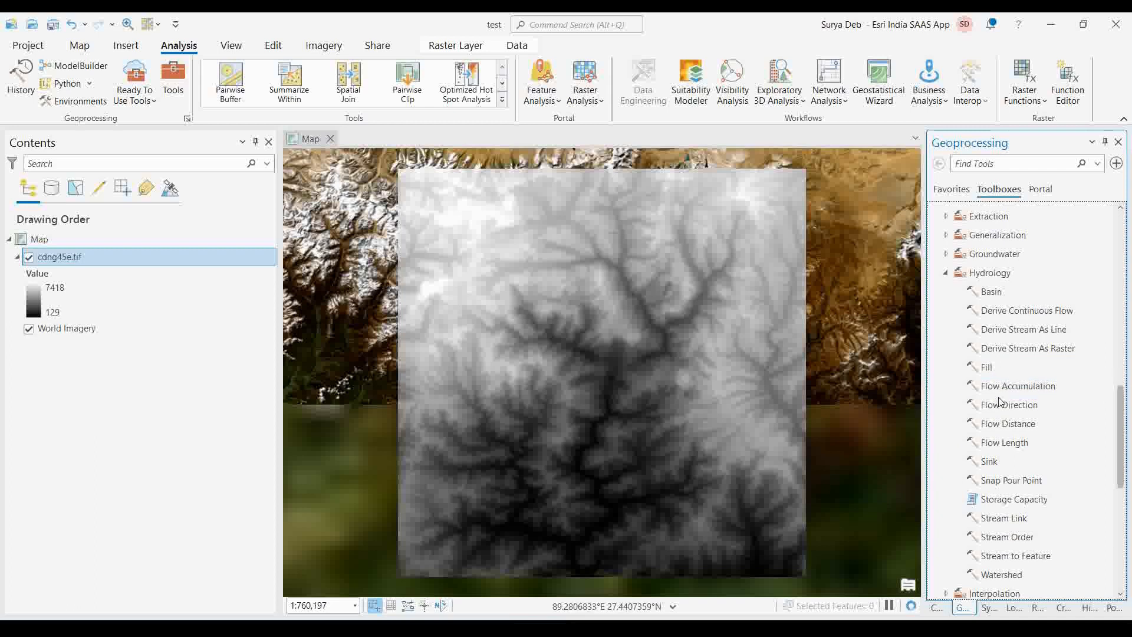
{"action": "left_click", "coordinate": [988, 368]}
{"action": "scroll", "coordinate": [689, 424], "scroll_direction": "up", "scroll_amount": 2}
{"action": "left_click_drag", "start_coordinate": [648, 385], "coordinate": [710, 367]}
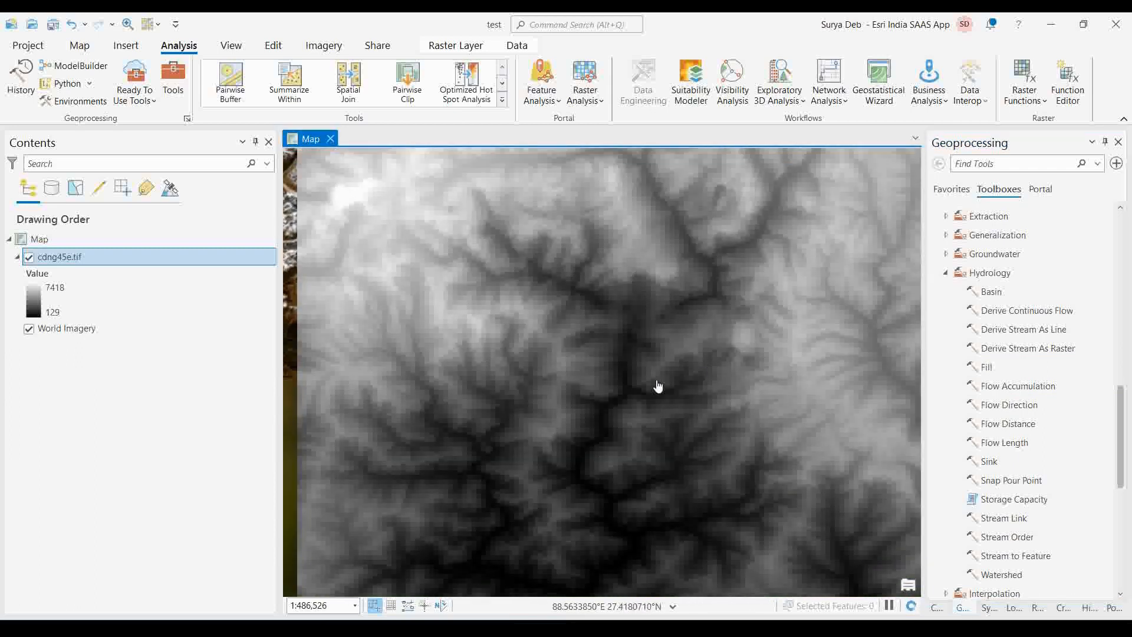
{"action": "scroll", "coordinate": [659, 386], "scroll_direction": "down", "scroll_amount": 2}
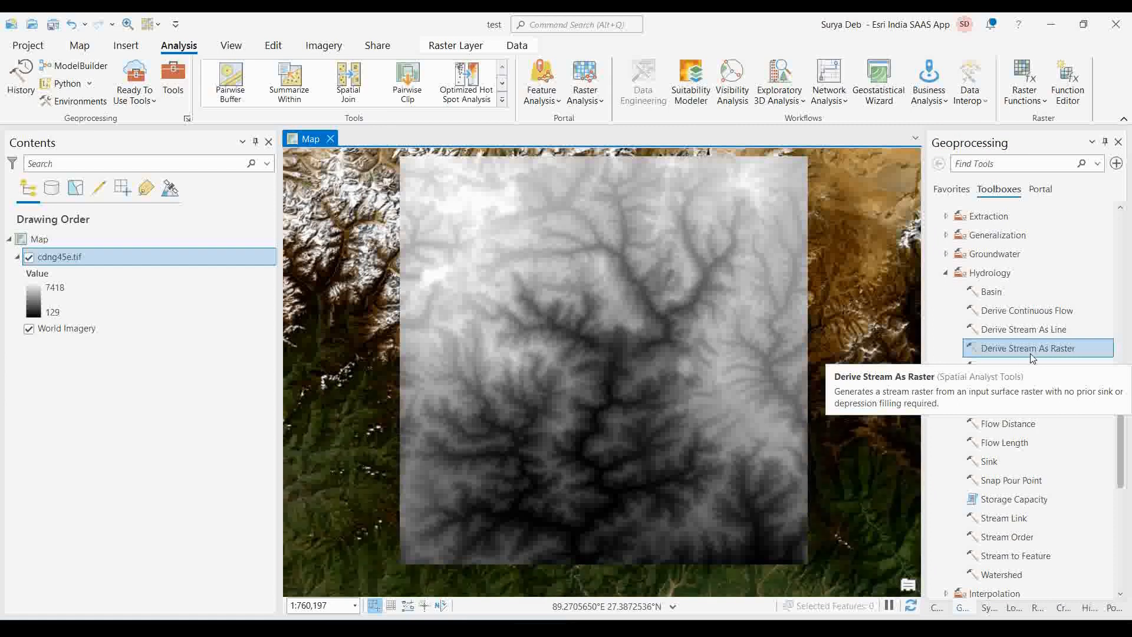
{"action": "left_click", "coordinate": [1041, 335]}
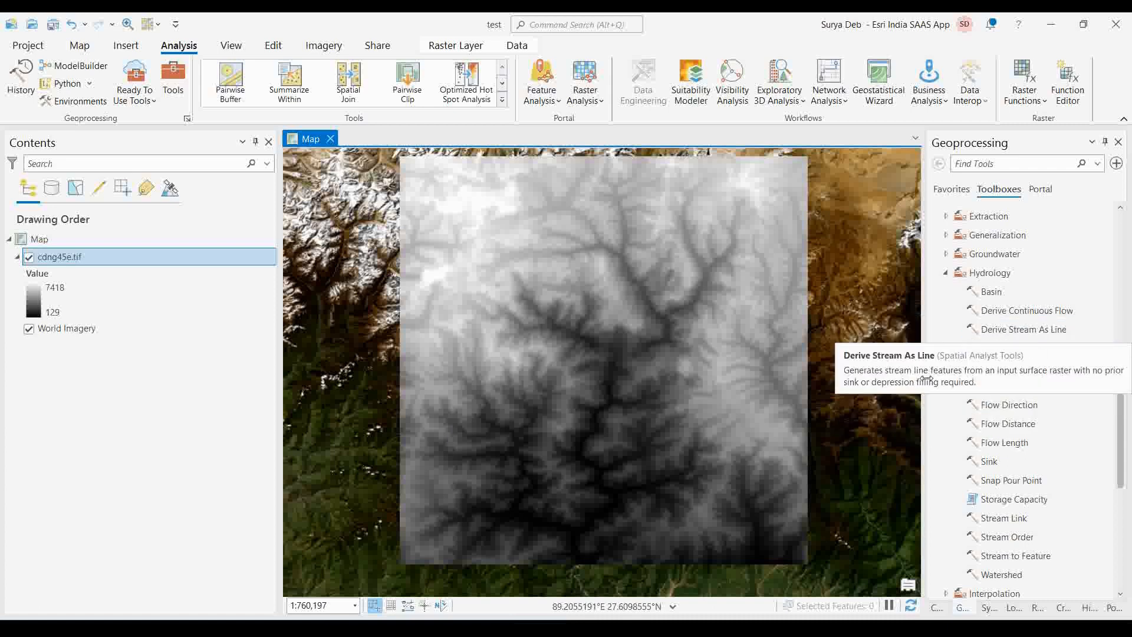
Run Derive Stream As Line on the cdng45e.tif surface raster with the Constant designation method and Simplify features enabled.
{"action": "left_click", "coordinate": [1029, 331]}
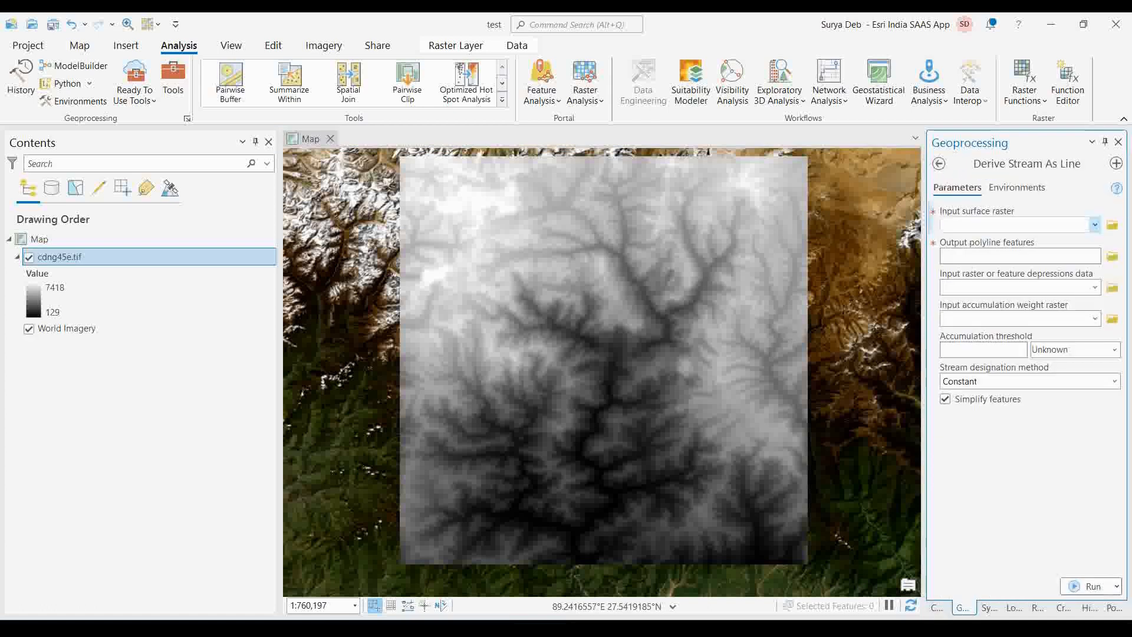
{"action": "left_click", "coordinate": [1095, 225]}
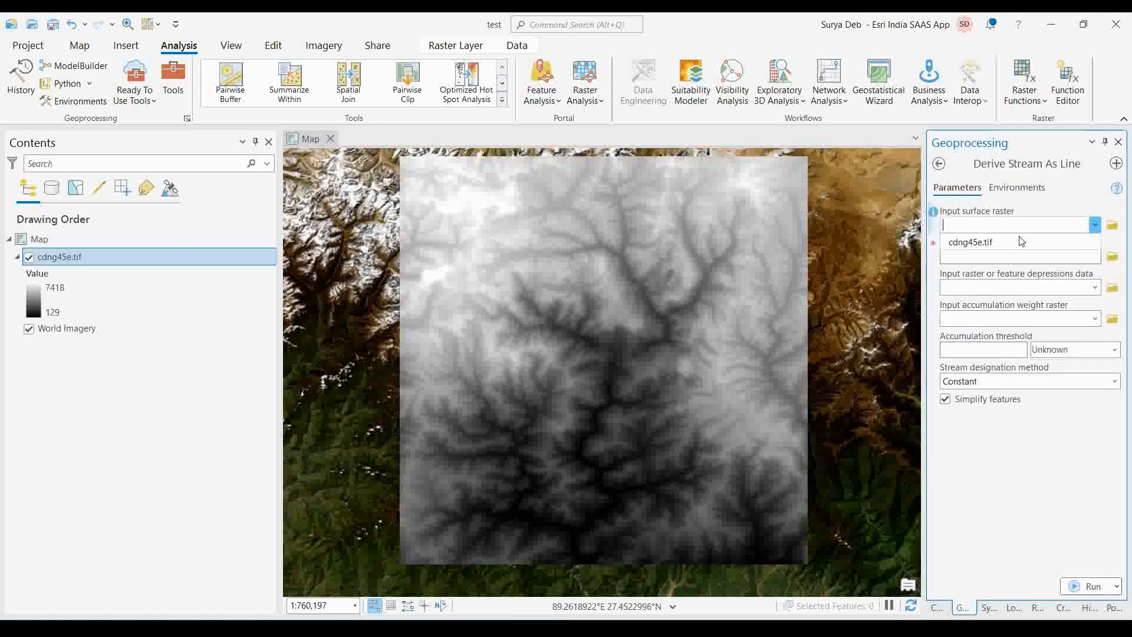
{"action": "left_click", "coordinate": [969, 247]}
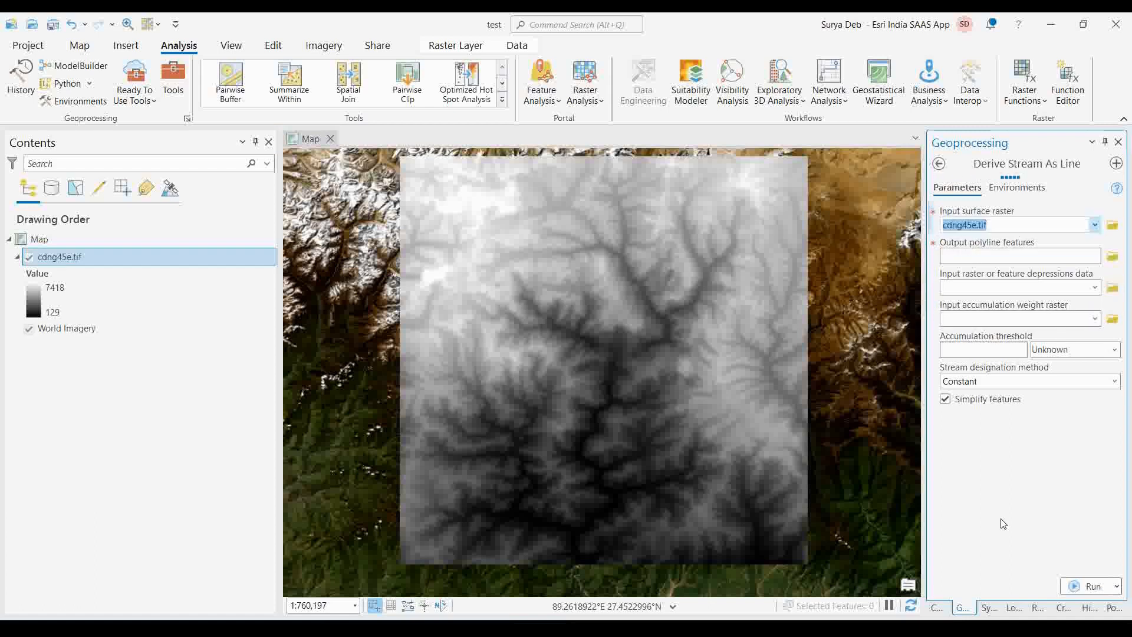
{"action": "left_click", "coordinate": [1076, 590]}
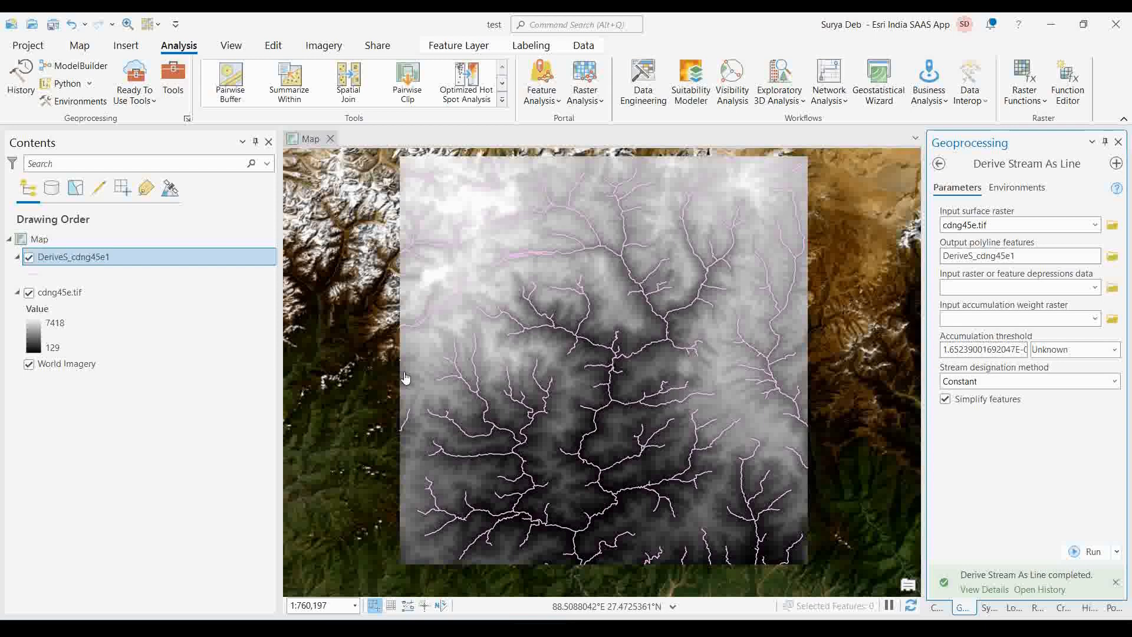
Set the color scheme of the cdng45e.tif layer to the elevation ramp running from pale blue through green, yellow and brown to white.
{"action": "left_click", "coordinate": [33, 338]}
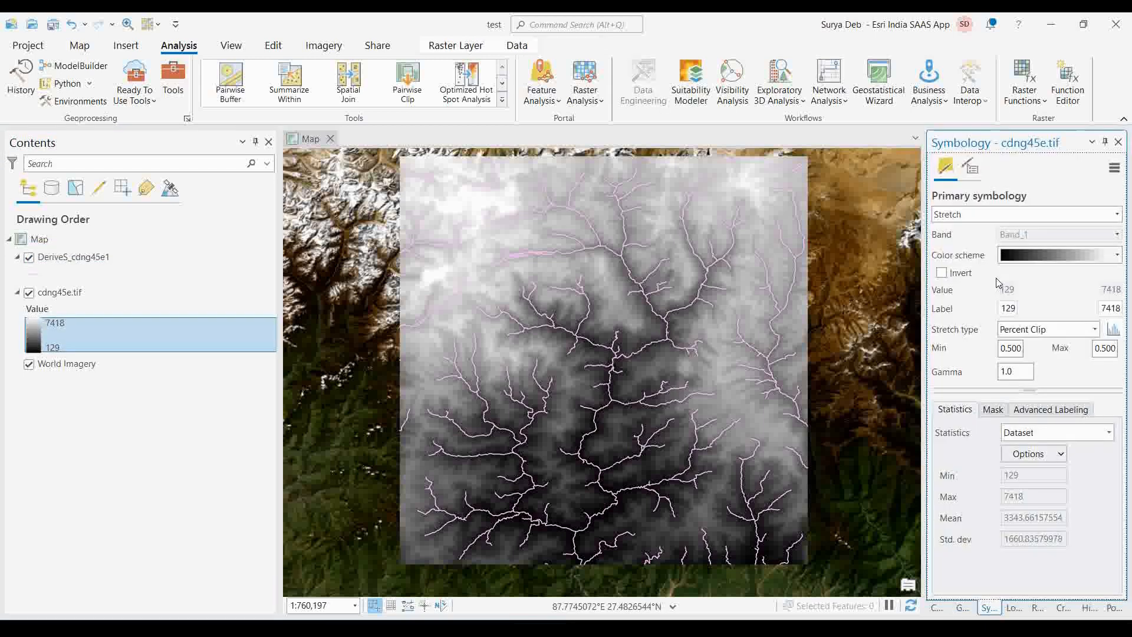
{"action": "left_click", "coordinate": [1117, 255]}
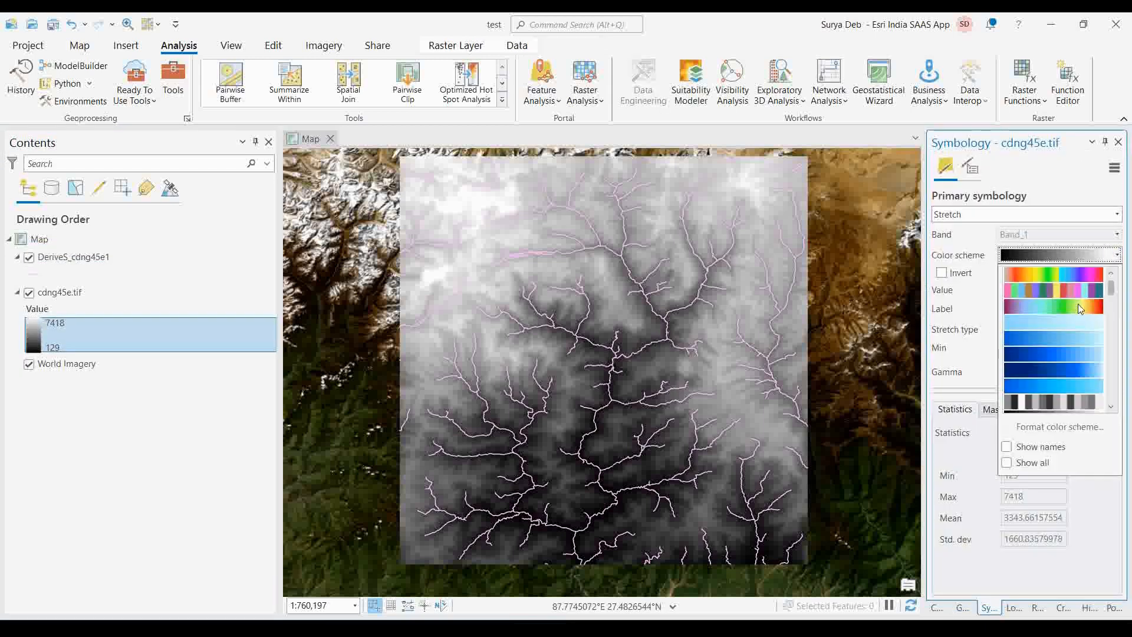
{"action": "scroll", "coordinate": [1078, 338], "scroll_direction": "down", "scroll_amount": 3}
{"action": "scroll", "coordinate": [1078, 341], "scroll_direction": "down", "scroll_amount": 2}
{"action": "left_click", "coordinate": [1077, 334]}
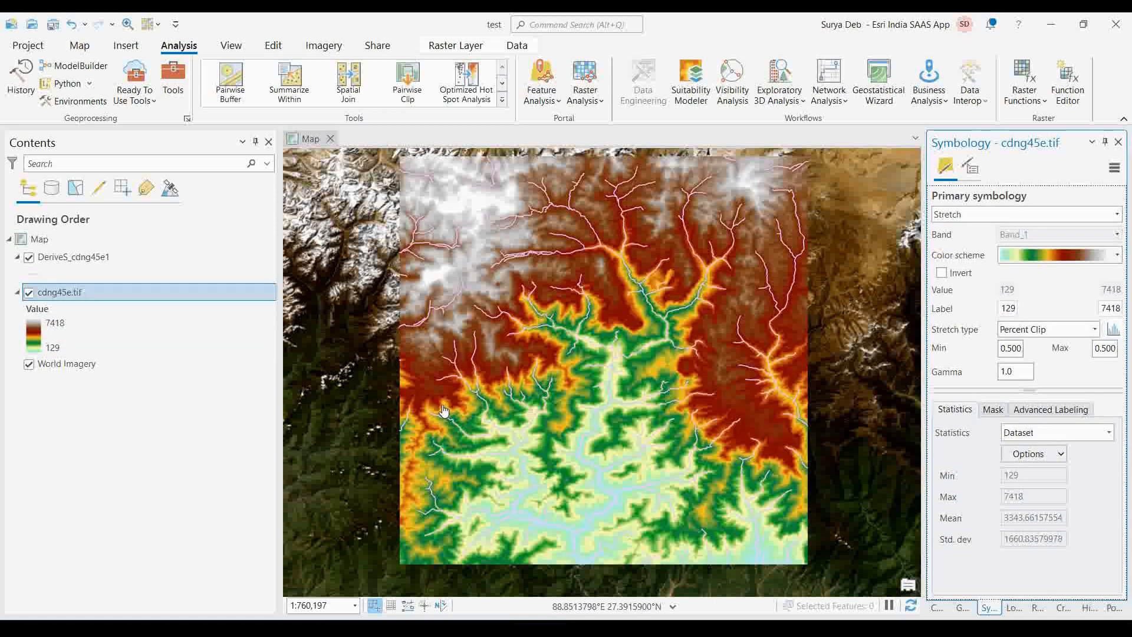
Convert the map to a local scene and view the stream lines over the terrain in 3D perspective.
{"action": "left_click", "coordinate": [231, 45]}
{"action": "left_click", "coordinate": [38, 88]}
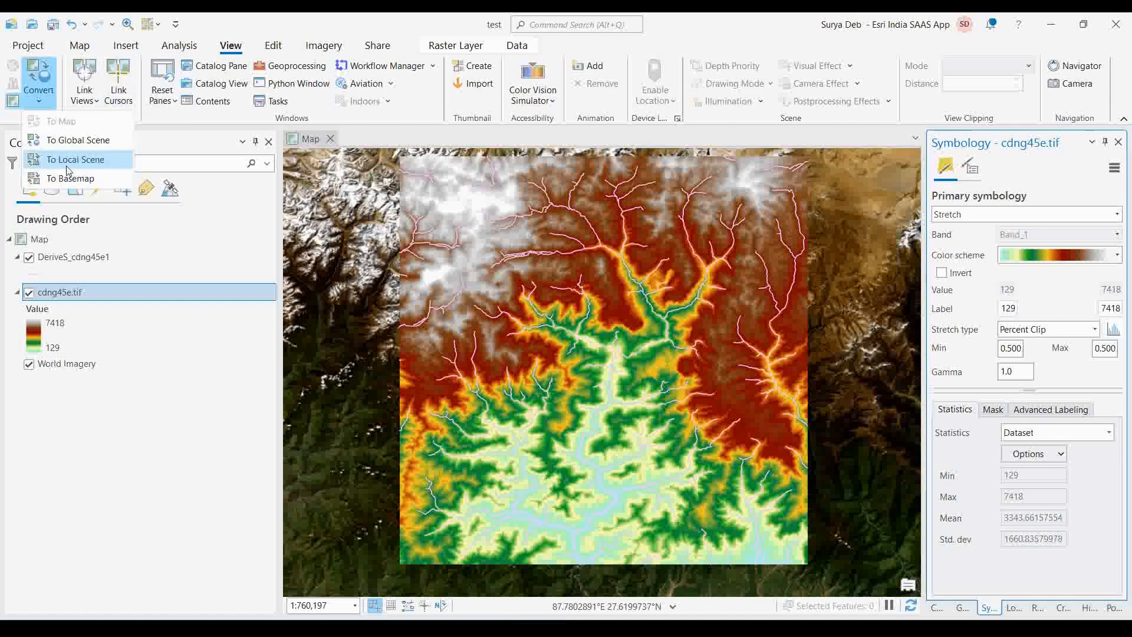
{"action": "left_click", "coordinate": [67, 167]}
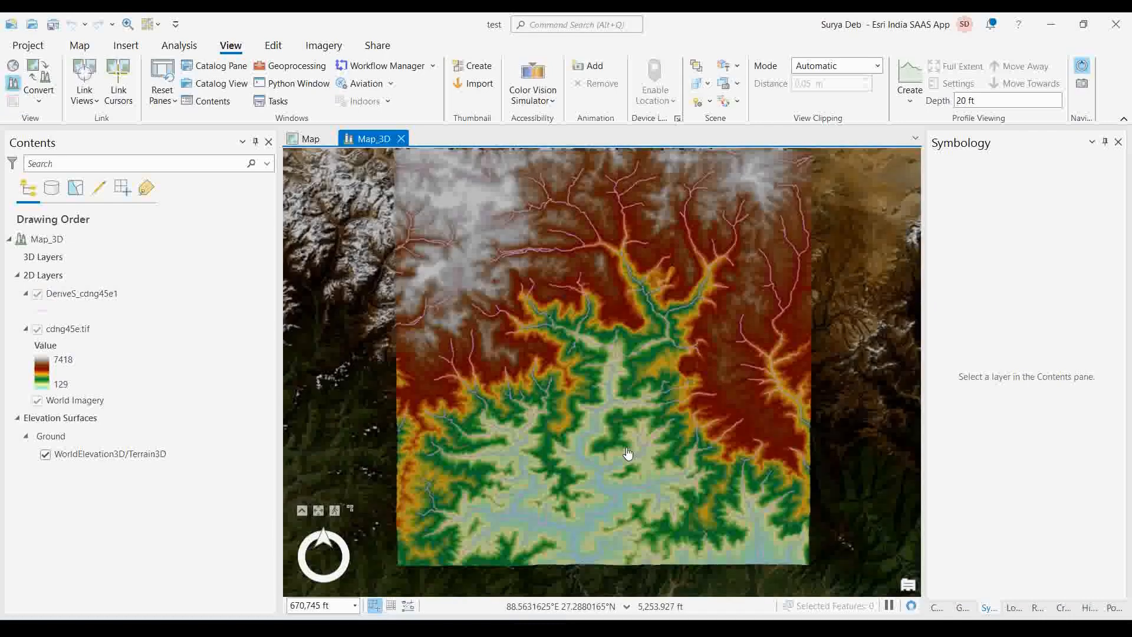
{"action": "left_click_drag", "start_coordinate": [626, 447], "coordinate": [634, 283]}
{"action": "scroll", "coordinate": [605, 450], "scroll_direction": "up", "scroll_amount": 4}
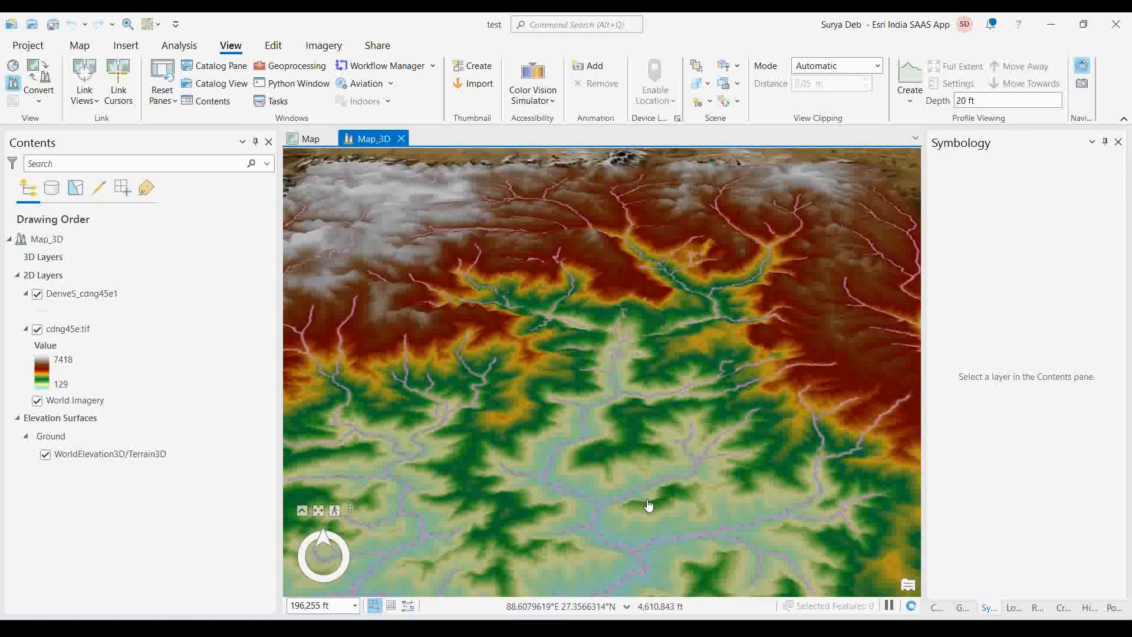
{"action": "scroll", "coordinate": [605, 426], "scroll_direction": "up", "scroll_amount": 2}
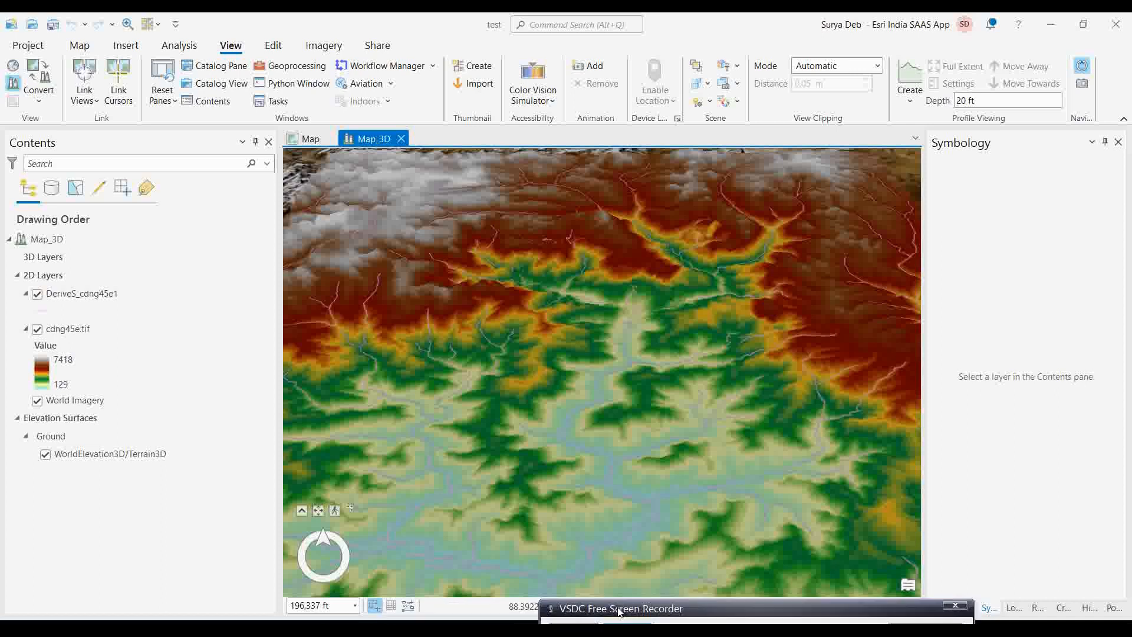
Switch to the IIT Demo project in ArcGIS Pro and bring up the Map_3D1 scene with the lake.
{"action": "mouse_move", "coordinate": [666, 621]}
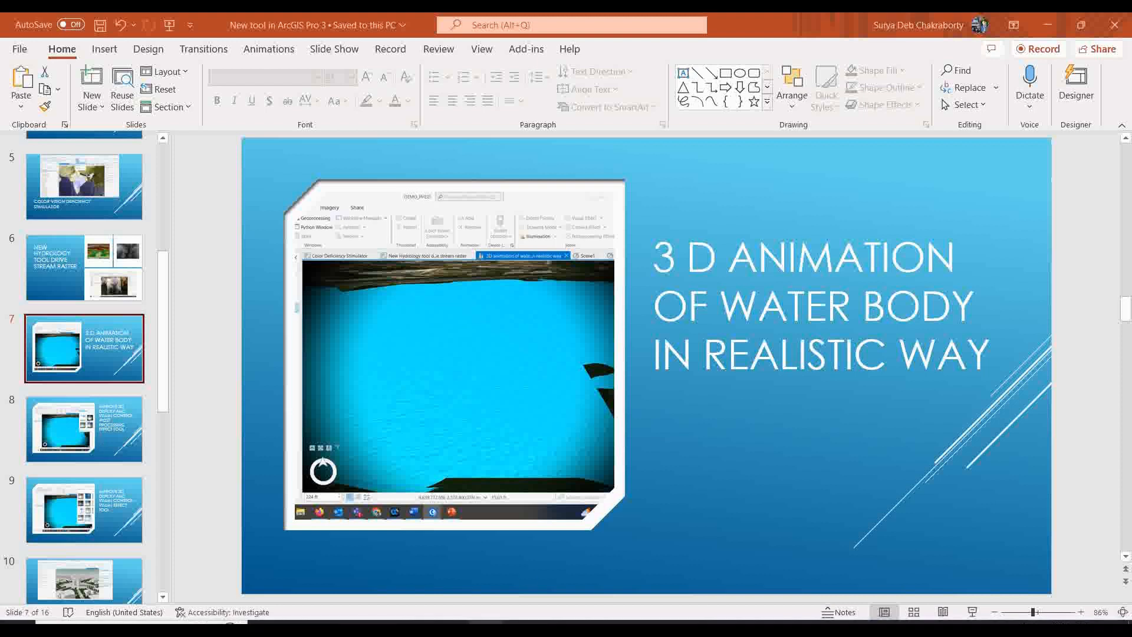
{"action": "mouse_move", "coordinate": [487, 622]}
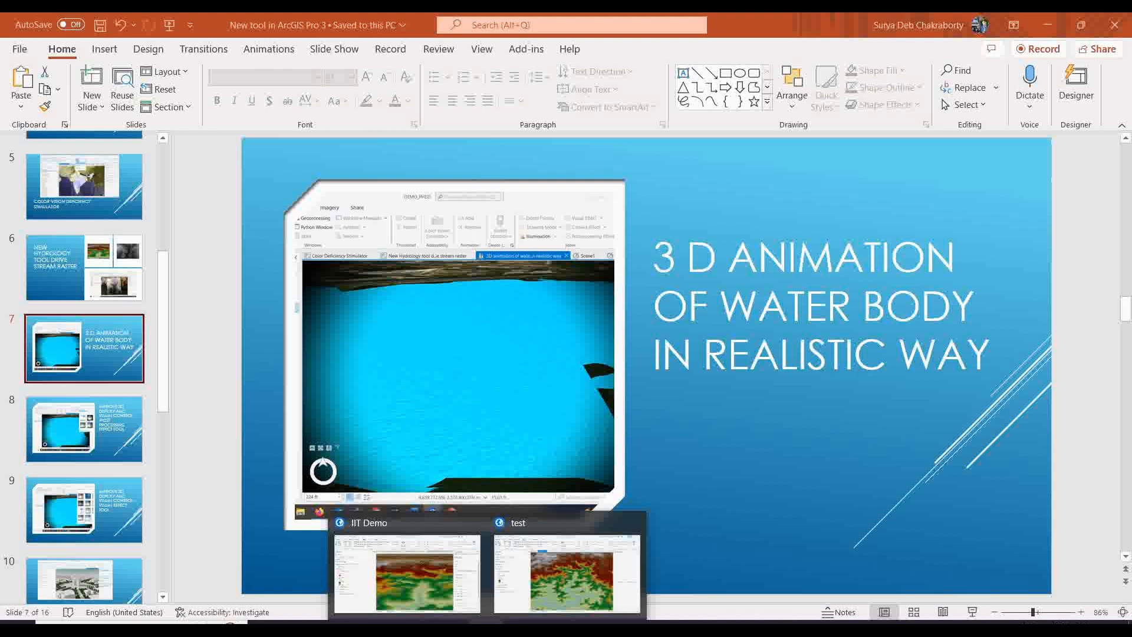
{"action": "left_click", "coordinate": [441, 600]}
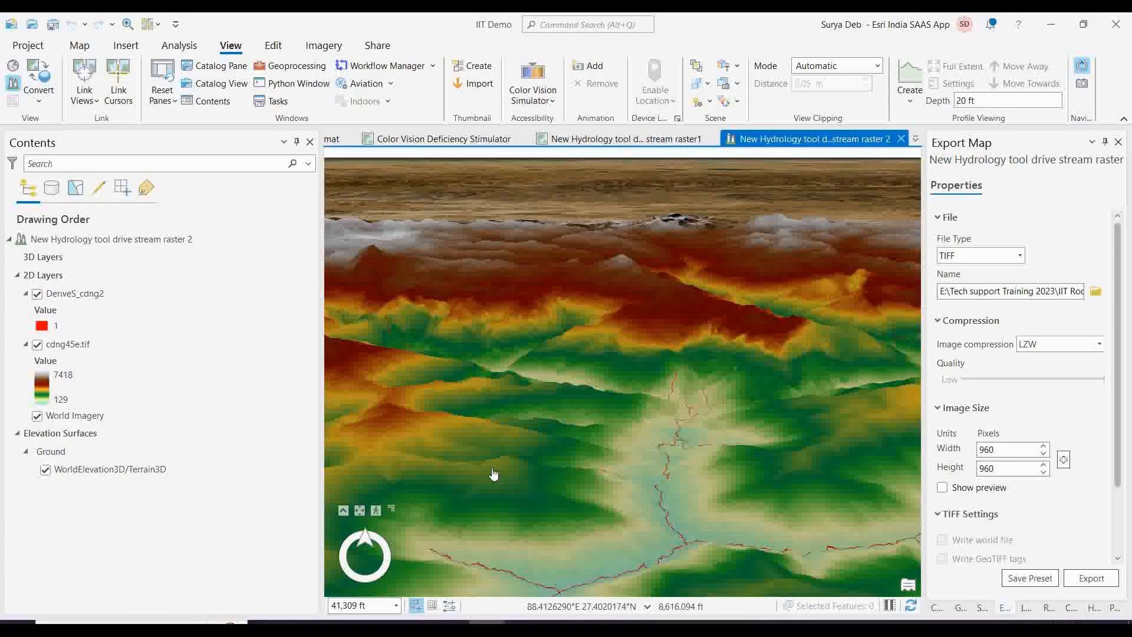
{"action": "scroll", "coordinate": [868, 140], "scroll_direction": "up", "scroll_amount": 1}
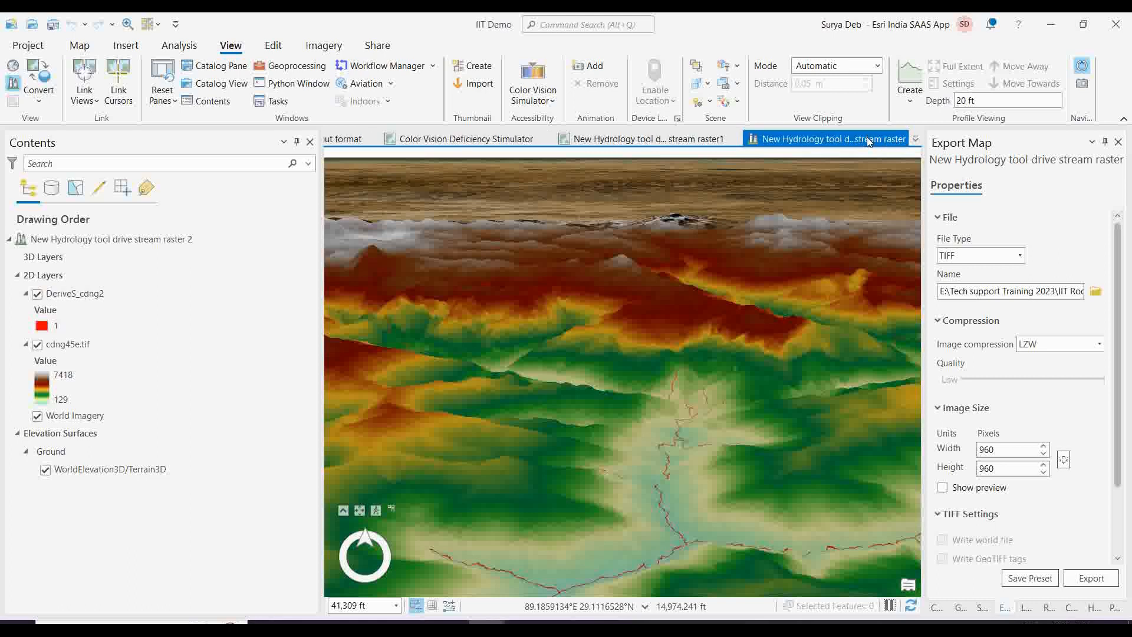
{"action": "scroll", "coordinate": [867, 141], "scroll_direction": "down", "scroll_amount": 3}
{"action": "scroll", "coordinate": [868, 142], "scroll_direction": "down", "scroll_amount": 4}
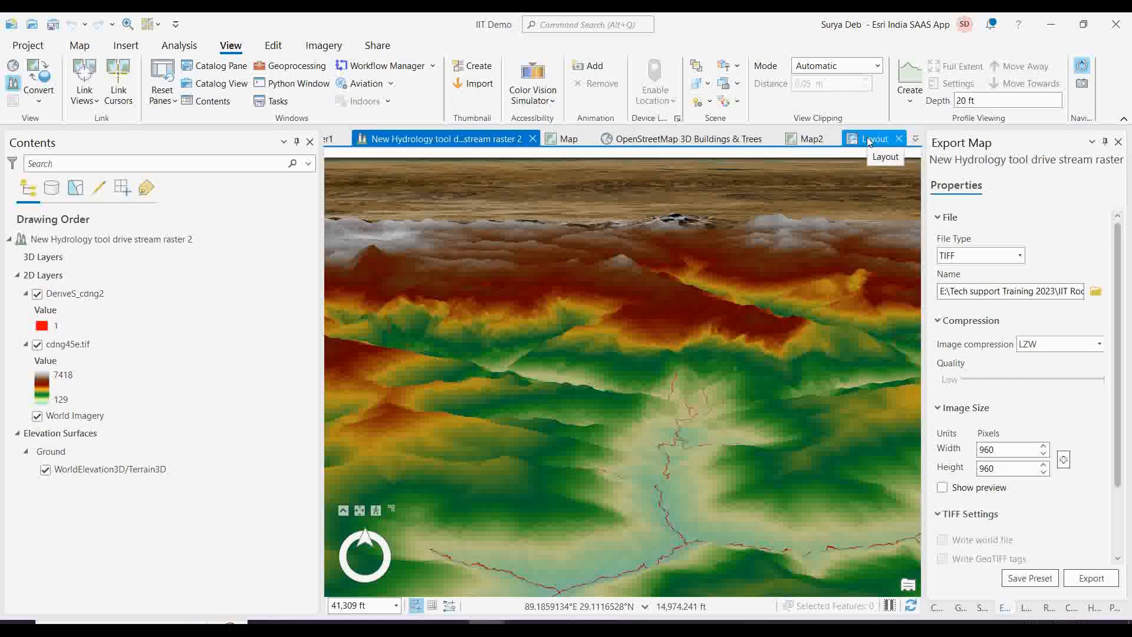
{"action": "scroll", "coordinate": [868, 141], "scroll_direction": "down", "scroll_amount": 3}
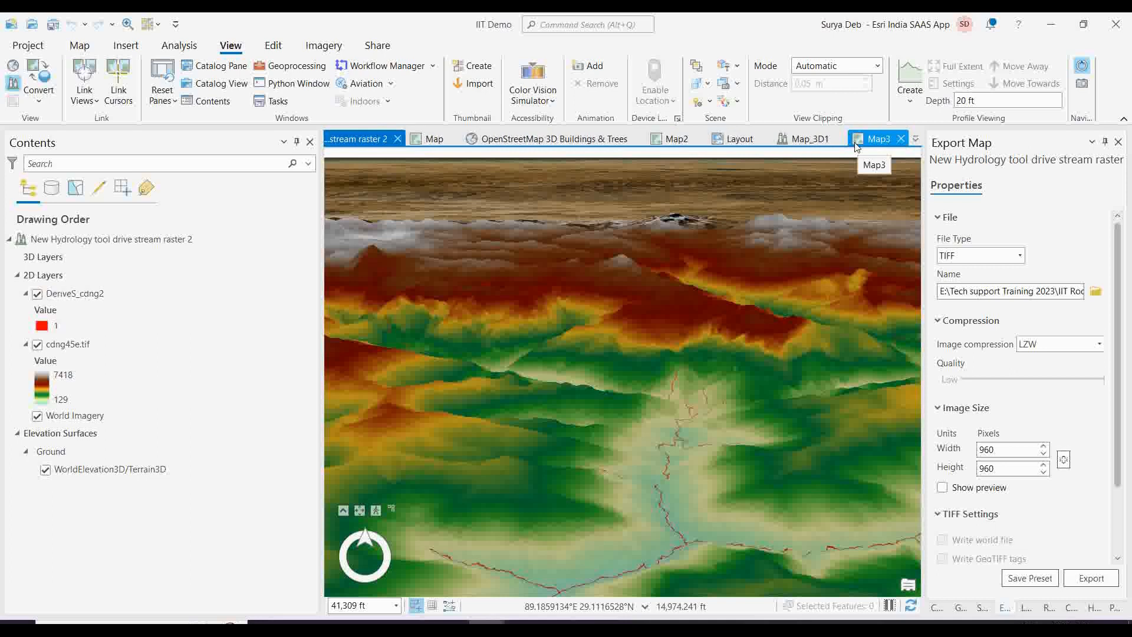
{"action": "left_click", "coordinate": [801, 138]}
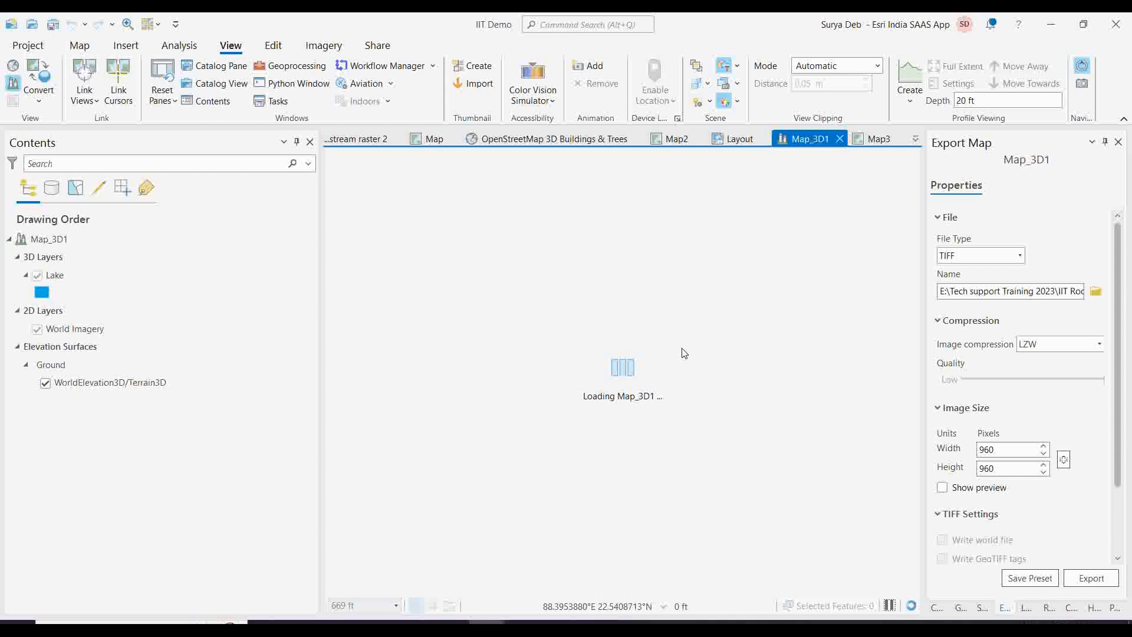
Turn off the grayscale visual effect in the Map_3D1 scene so the lake is drawn in color.
{"action": "mouse_move", "coordinate": [487, 623]}
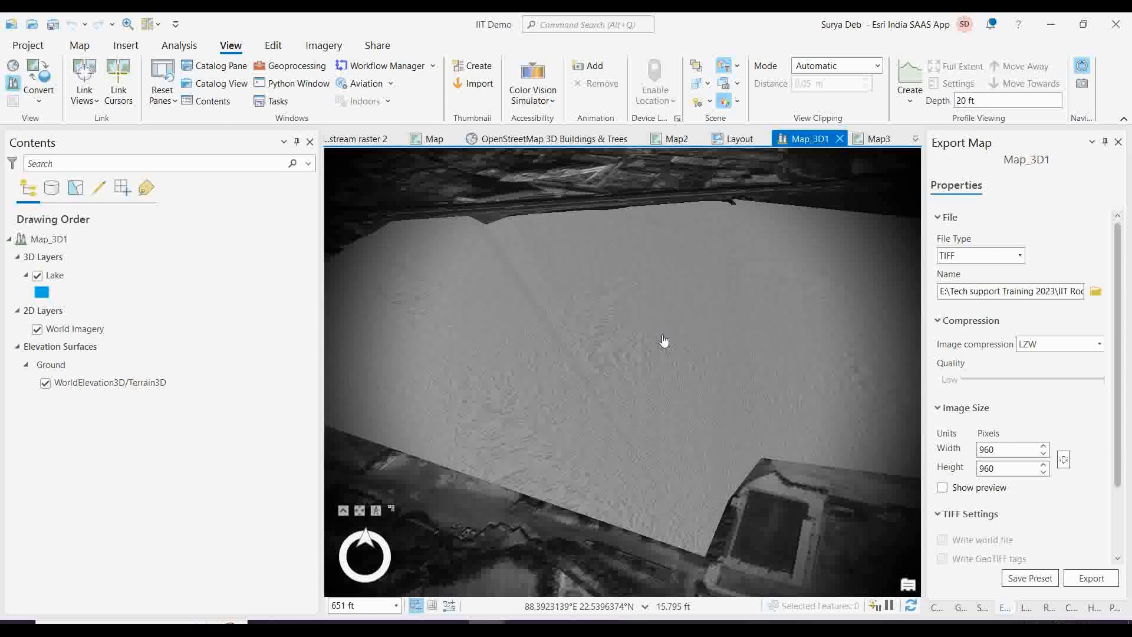
{"action": "left_click", "coordinate": [738, 74]}
{"action": "left_click", "coordinate": [730, 67]}
{"action": "left_click", "coordinate": [730, 67]}
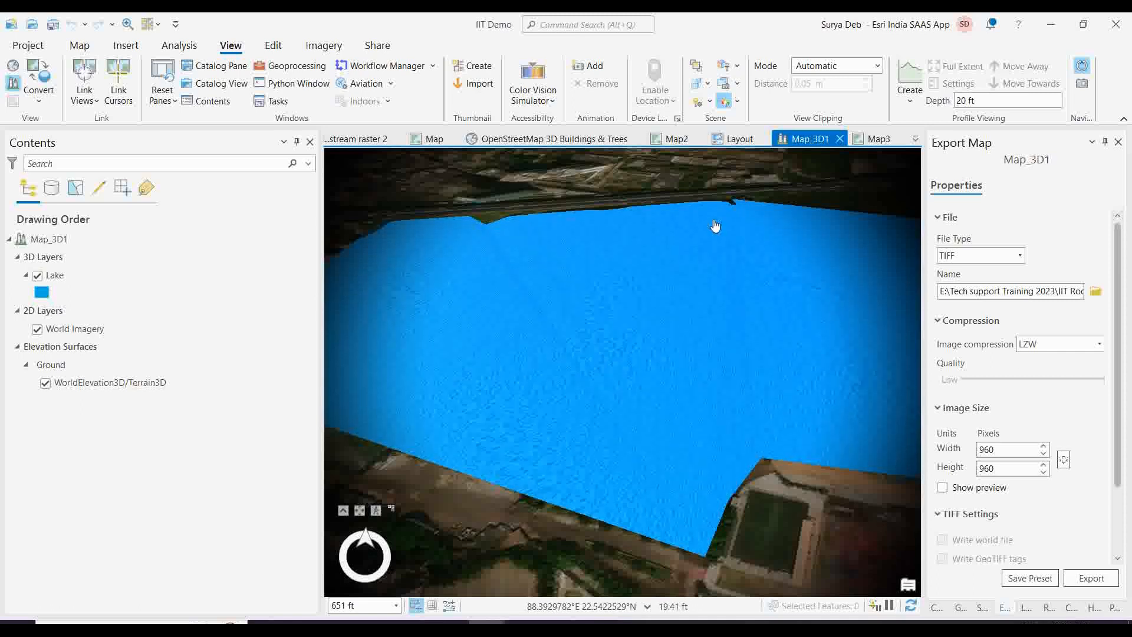
Turn off the postprocessing effect in the Map_3D1 scene and reapply the Vignette effect.
{"action": "left_click", "coordinate": [727, 105]}
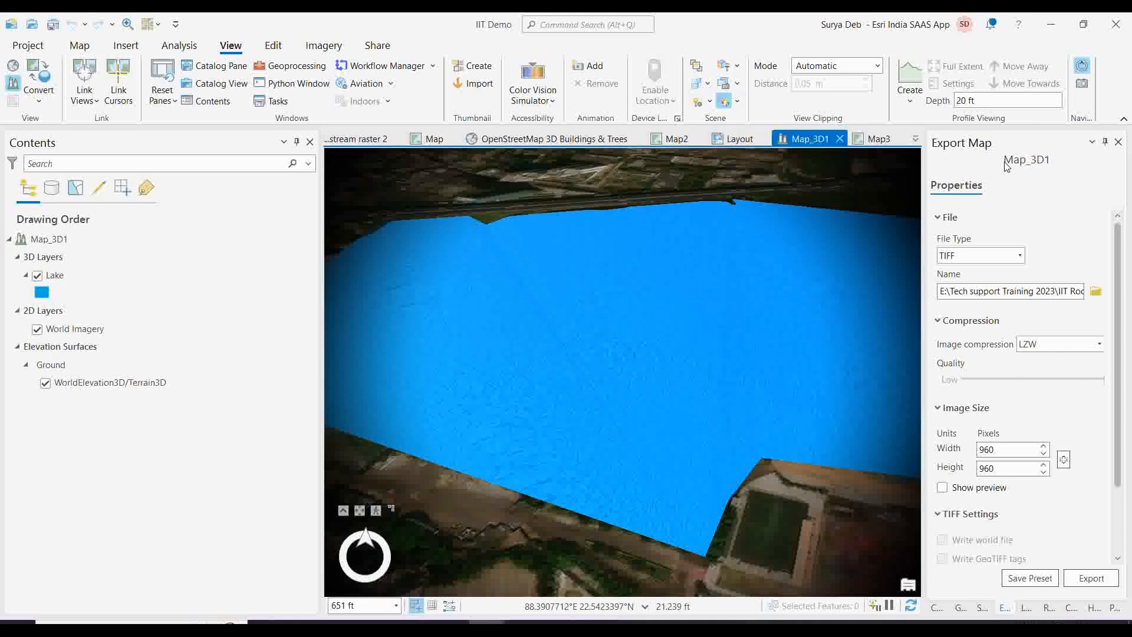
{"action": "left_click", "coordinate": [724, 102]}
{"action": "left_click", "coordinate": [738, 102]}
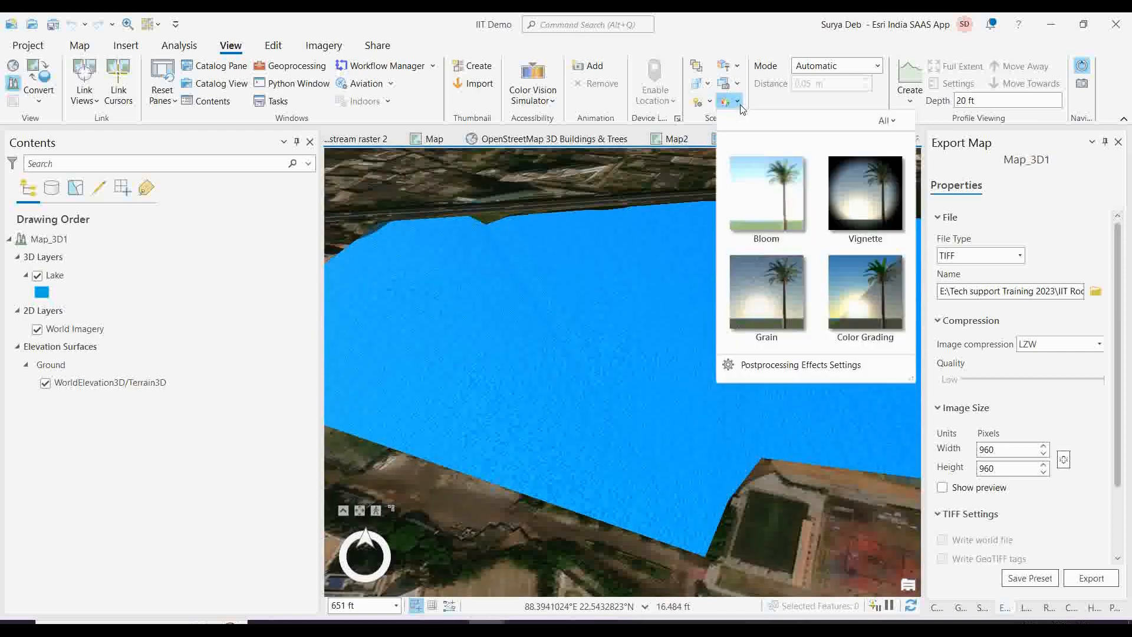
{"action": "left_click", "coordinate": [874, 198]}
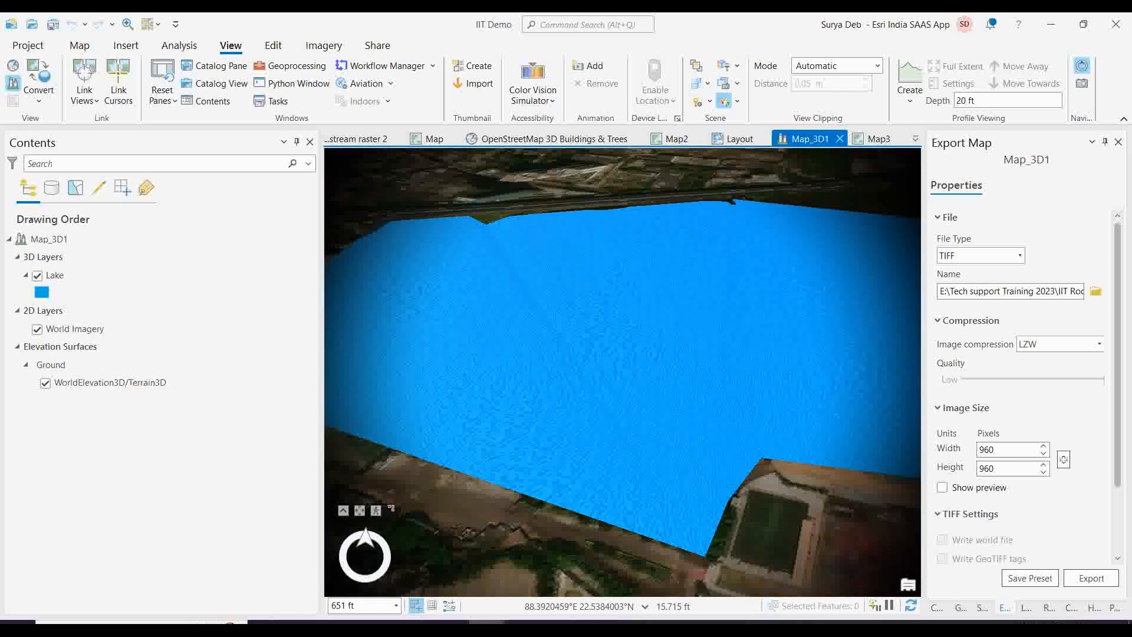
Switch to the PowerPoint presentation and show slide 10 about OpenStreetMap 3D data from Living Atlas.
{"action": "left_click", "coordinate": [414, 629]}
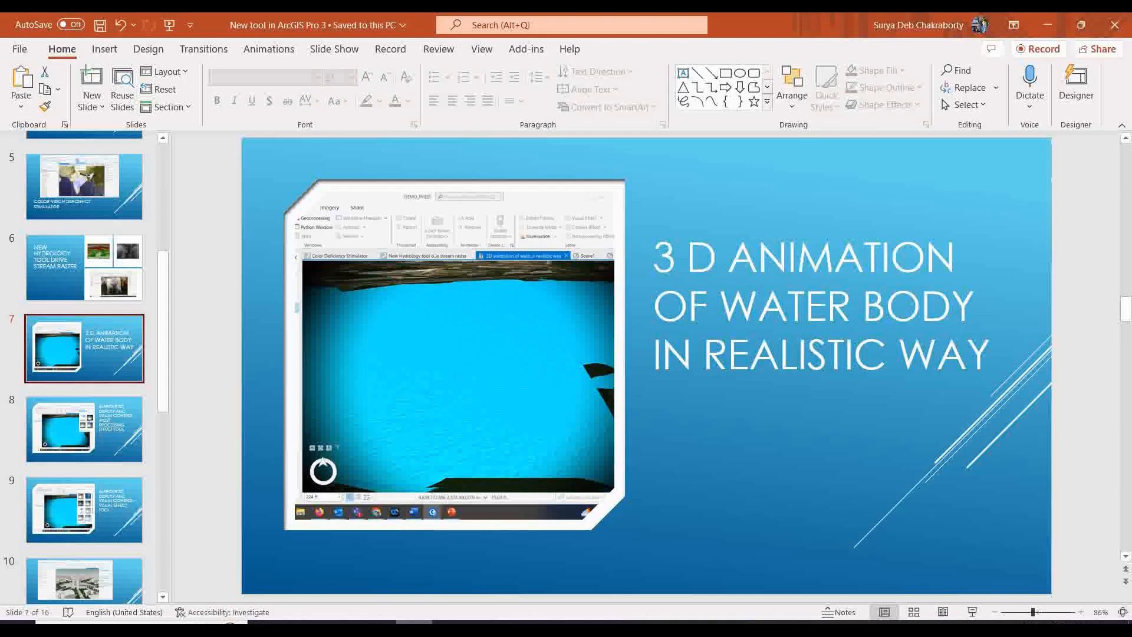
{"action": "scroll", "coordinate": [59, 504], "scroll_direction": "down", "scroll_amount": 2}
{"action": "left_click", "coordinate": [76, 450]}
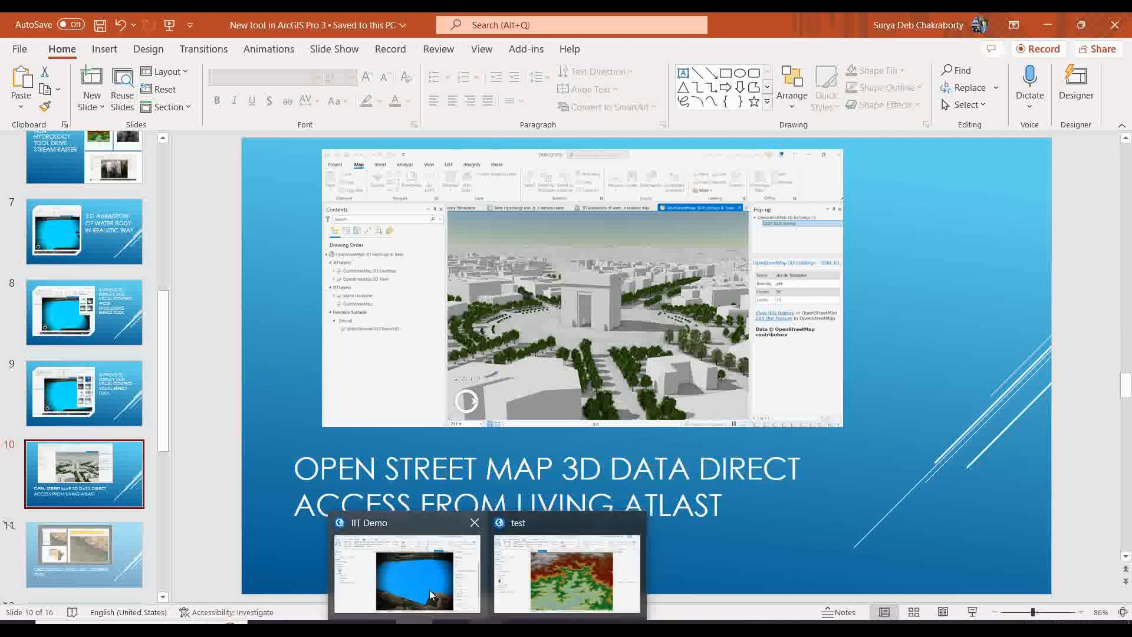
Switch to the IIT Demo project's OpenStreetMap 3D Buildings & Trees scene in ArcGIS Pro and browse the portal's Living Atlas content.
{"action": "left_click", "coordinate": [401, 575]}
{"action": "left_click", "coordinate": [528, 140]}
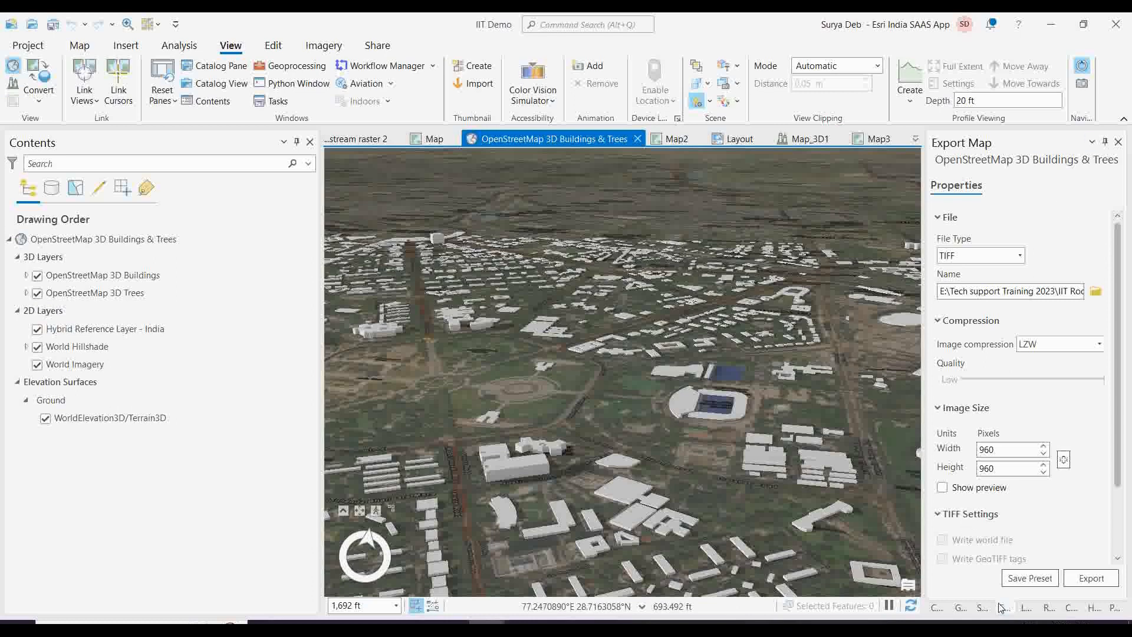
{"action": "left_click", "coordinate": [938, 608]}
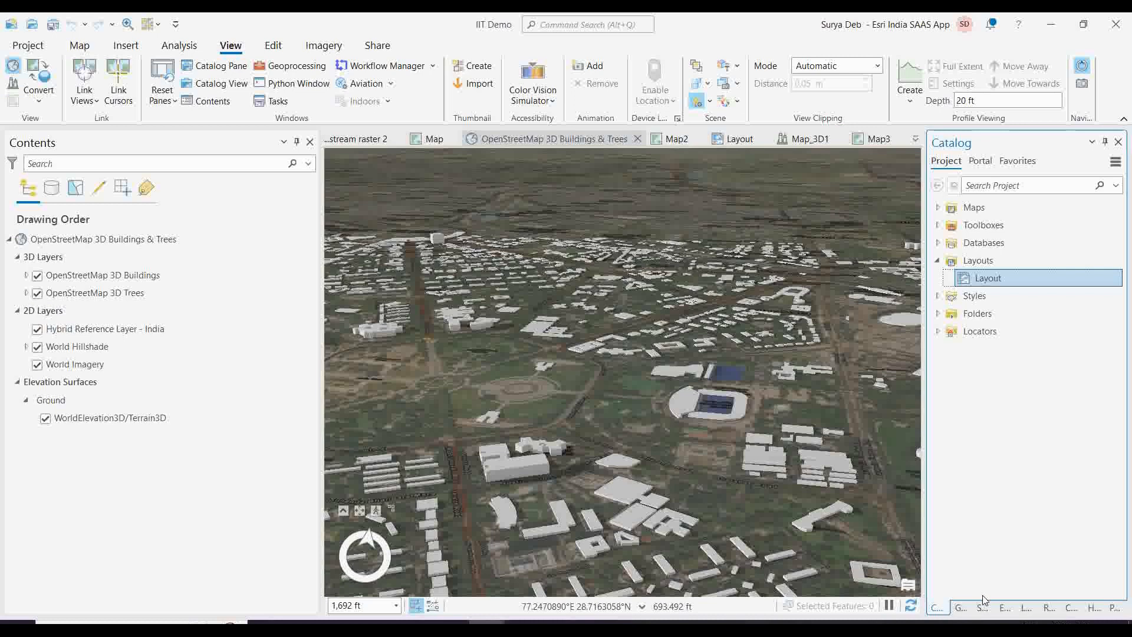
{"action": "left_click", "coordinate": [980, 162]}
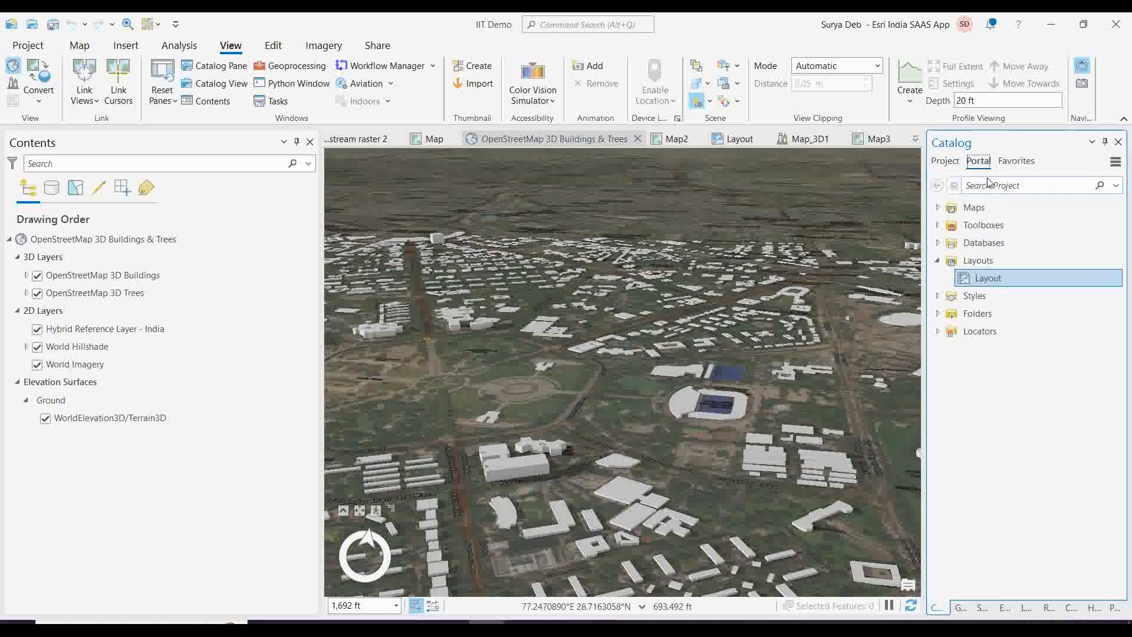
{"action": "left_click", "coordinate": [1068, 194]}
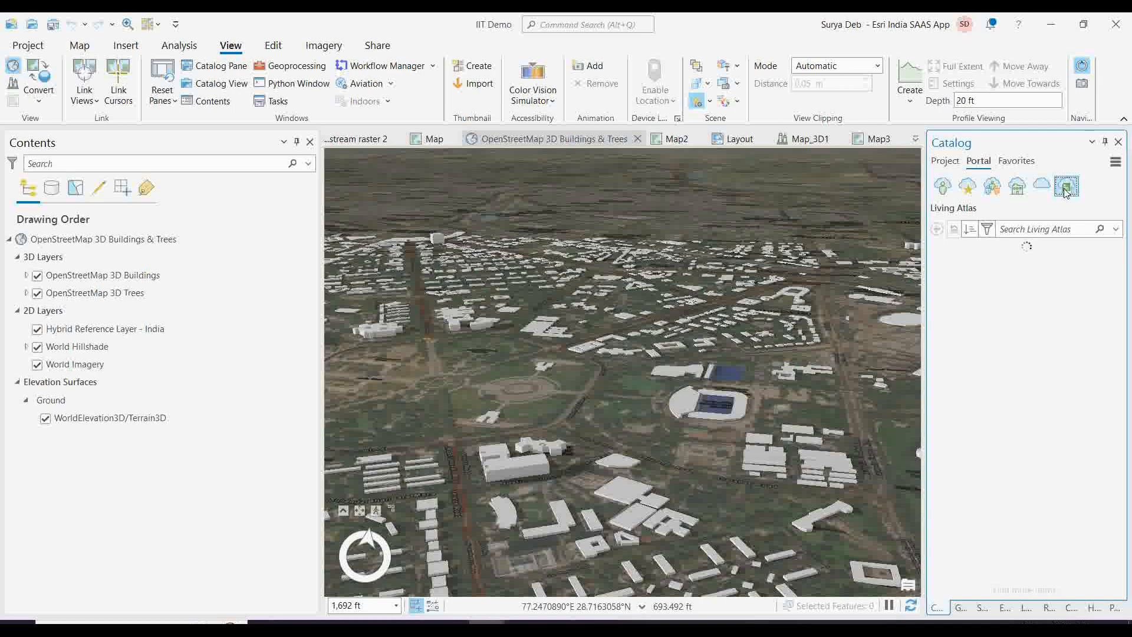
Search the Living Atlas for "open street 3D" and show the add options of the OpenStreetMap 3D Buildings & Trees item.
{"action": "left_click", "coordinate": [1014, 231]}
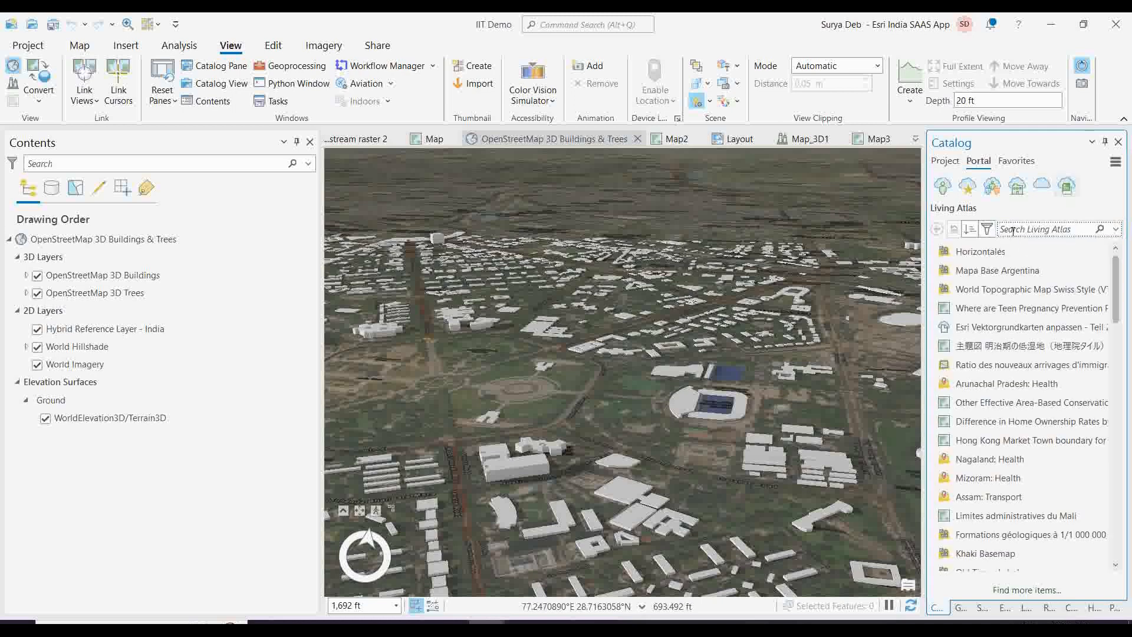
{"action": "type", "text": "open street 3D"}
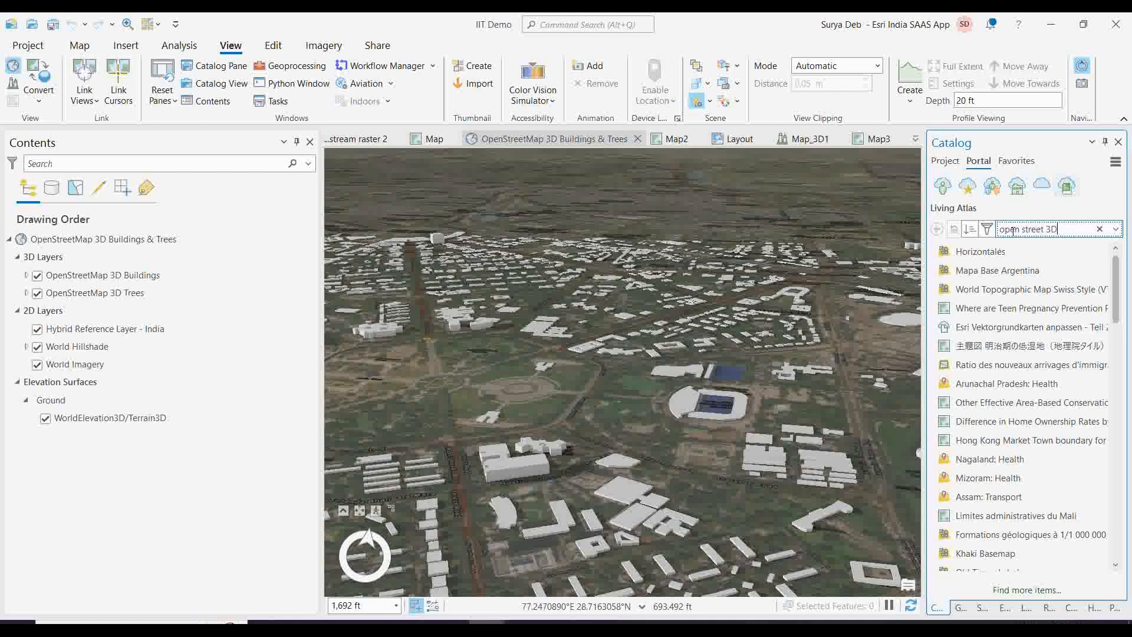
{"action": "type", "text": "em street 3D"}
{"action": "key", "text": "Return"}
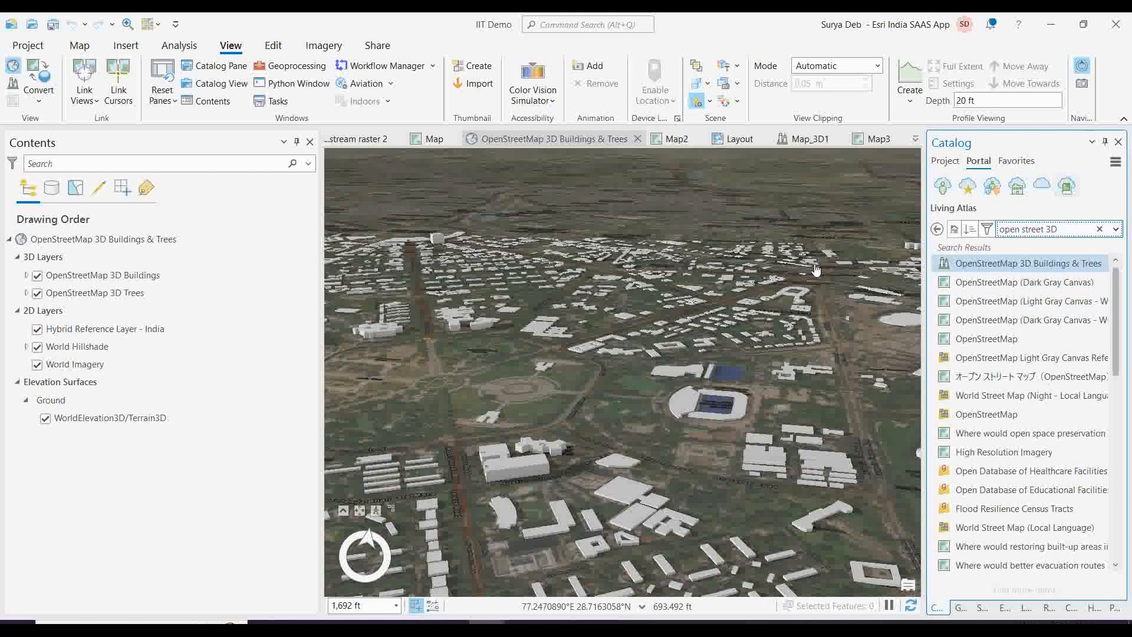
{"action": "right_click", "coordinate": [1016, 267]}
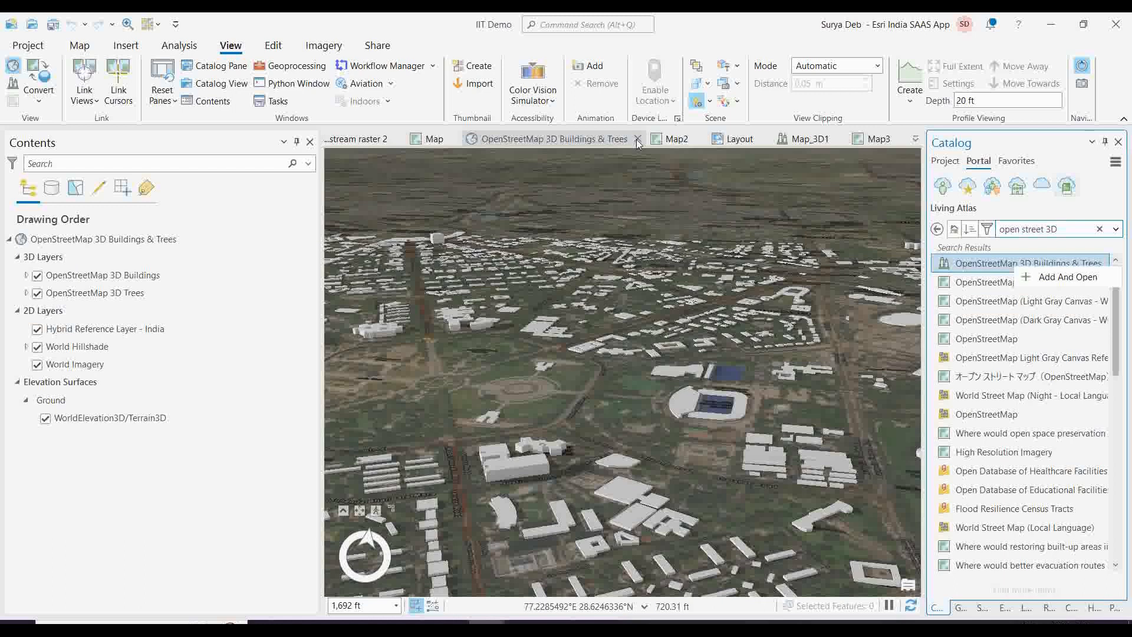
{"action": "left_click", "coordinate": [736, 38]}
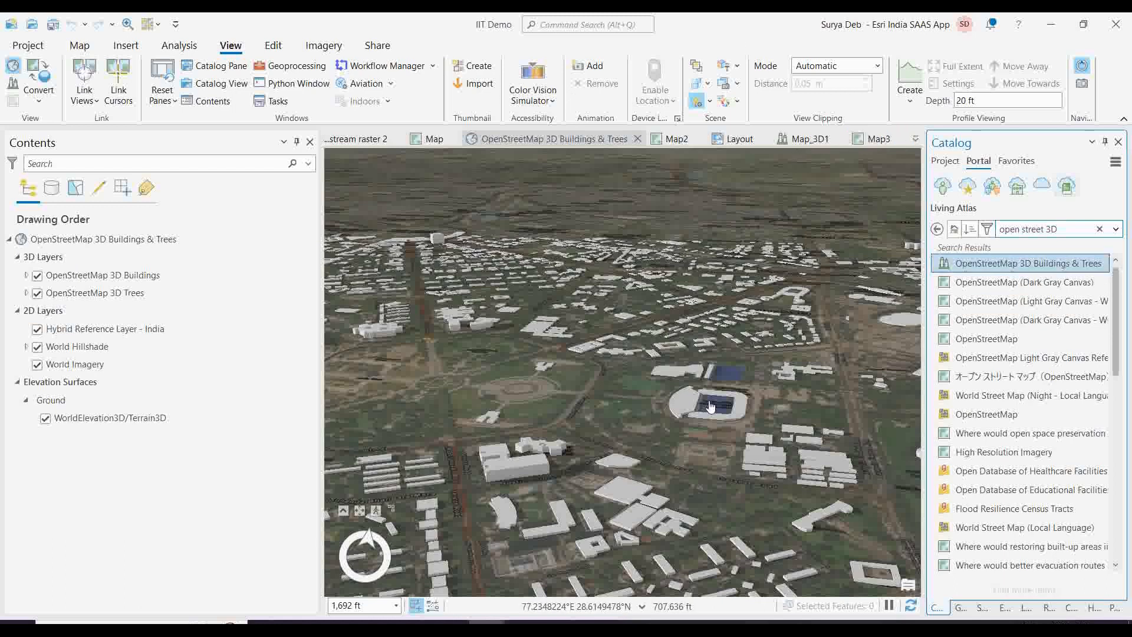
Examine the 3D stadium building and its surroundings up close and from a steeper viewing angle.
{"action": "scroll", "coordinate": [711, 407], "scroll_direction": "up", "scroll_amount": 3}
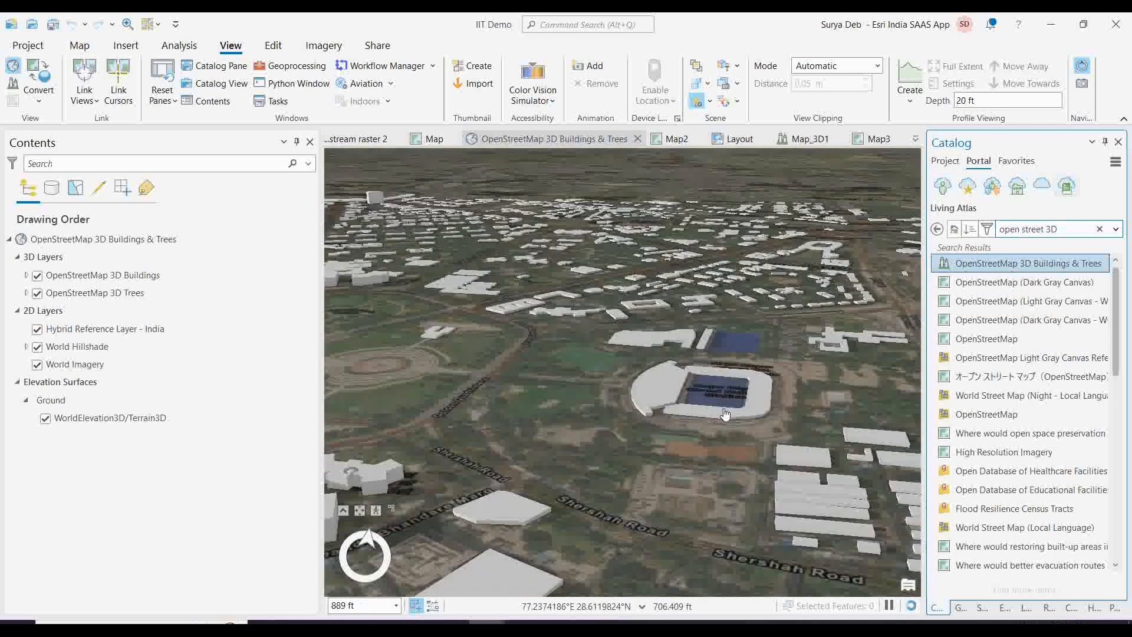
{"action": "scroll", "coordinate": [725, 413], "scroll_direction": "up", "scroll_amount": 3}
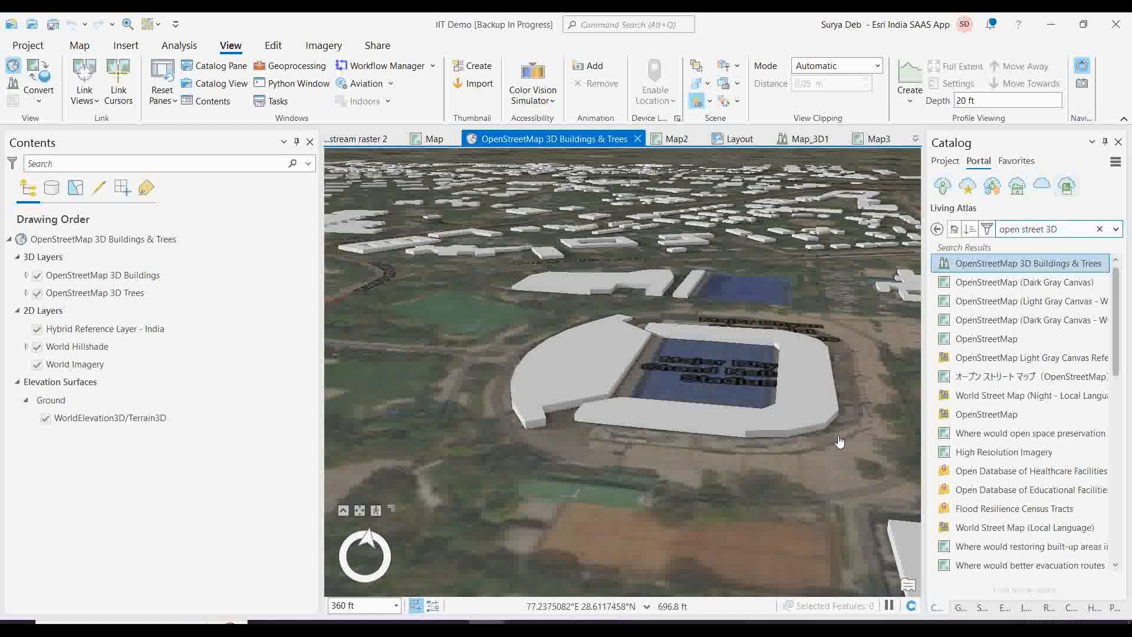
{"action": "scroll", "coordinate": [841, 441], "scroll_direction": "down", "scroll_amount": 2}
{"action": "mouse_move", "coordinate": [790, 419]}
{"action": "left_mouse_down"}
{"action": "mouse_move", "coordinate": [799, 496]}
{"action": "mouse_move", "coordinate": [762, 383]}
{"action": "left_mouse_up"}
{"action": "scroll", "coordinate": [762, 383], "scroll_direction": "up", "scroll_amount": 1}
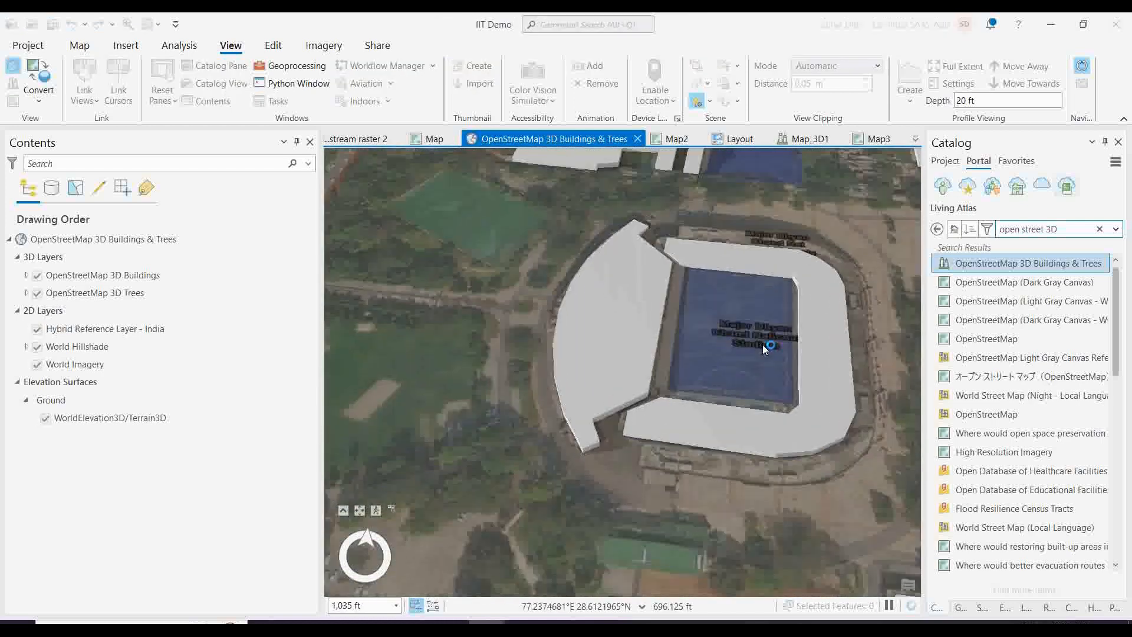
{"action": "scroll", "coordinate": [700, 382], "scroll_direction": "down", "scroll_amount": 2}
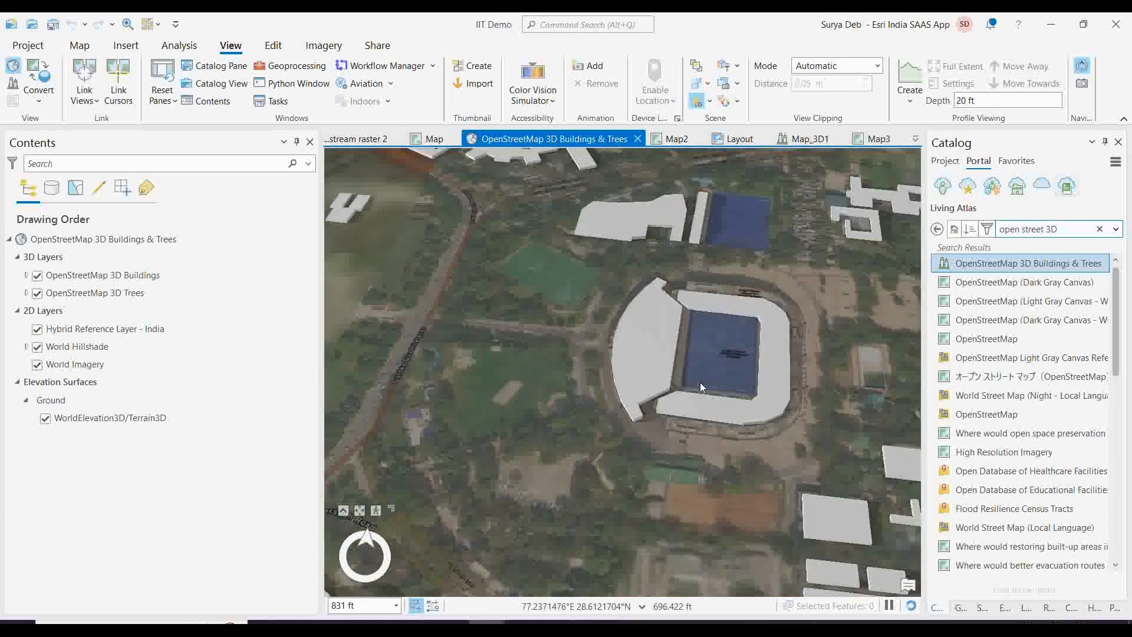
Locate "new delhi India gate" in the scene and examine the 3D buildings around it.
{"action": "left_click", "coordinate": [80, 46]}
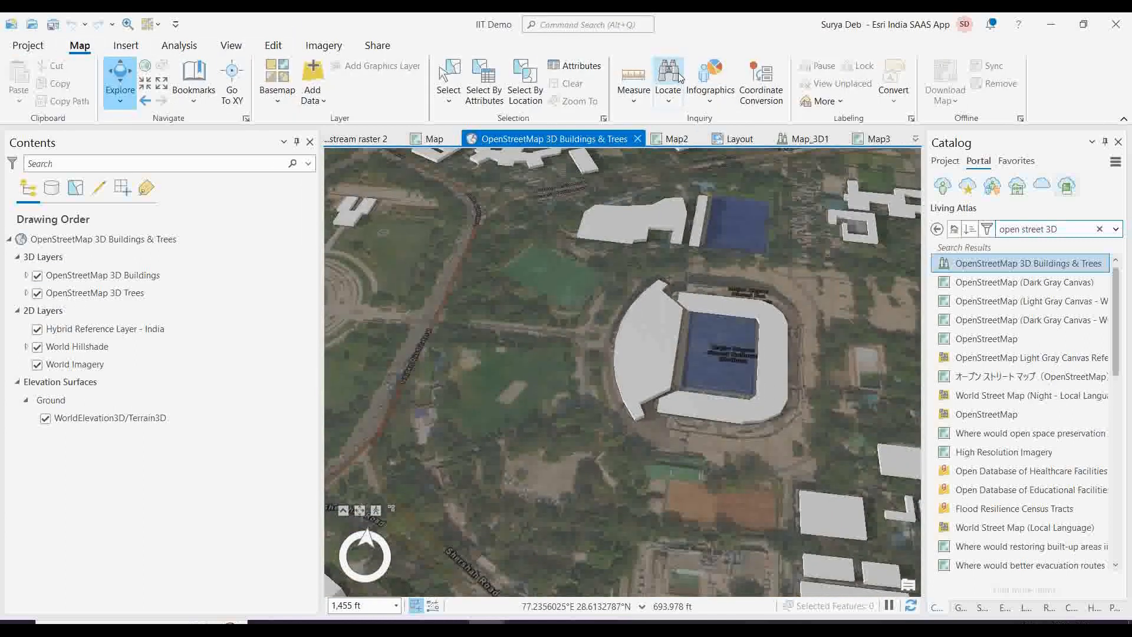
{"action": "left_click", "coordinate": [669, 76]}
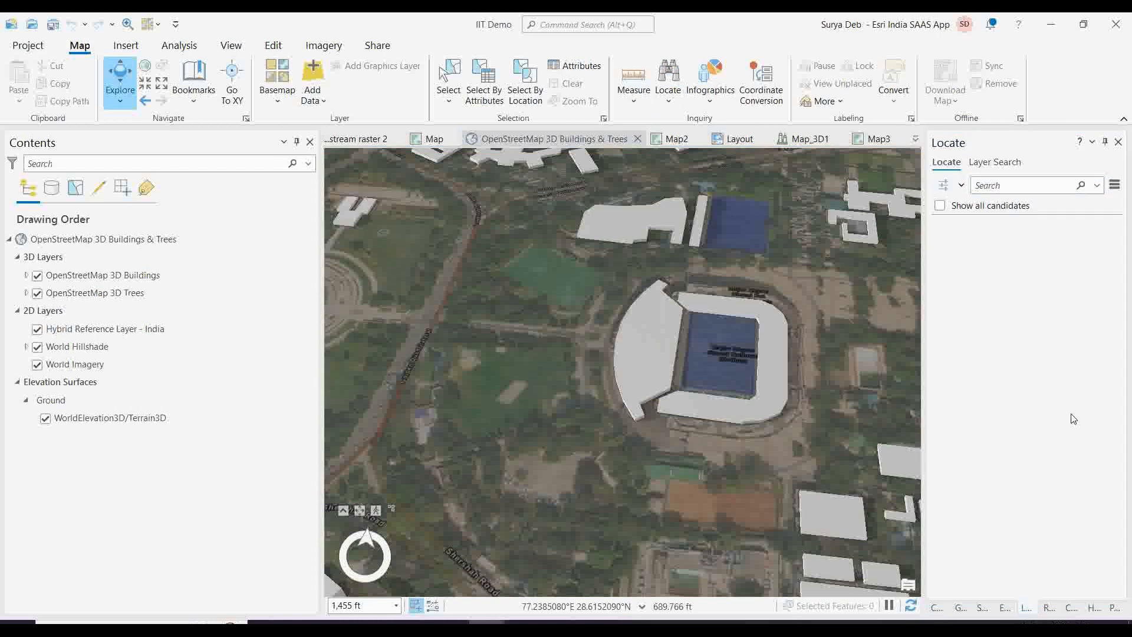
{"action": "left_click", "coordinate": [999, 185]}
{"action": "type", "text": "new del"}
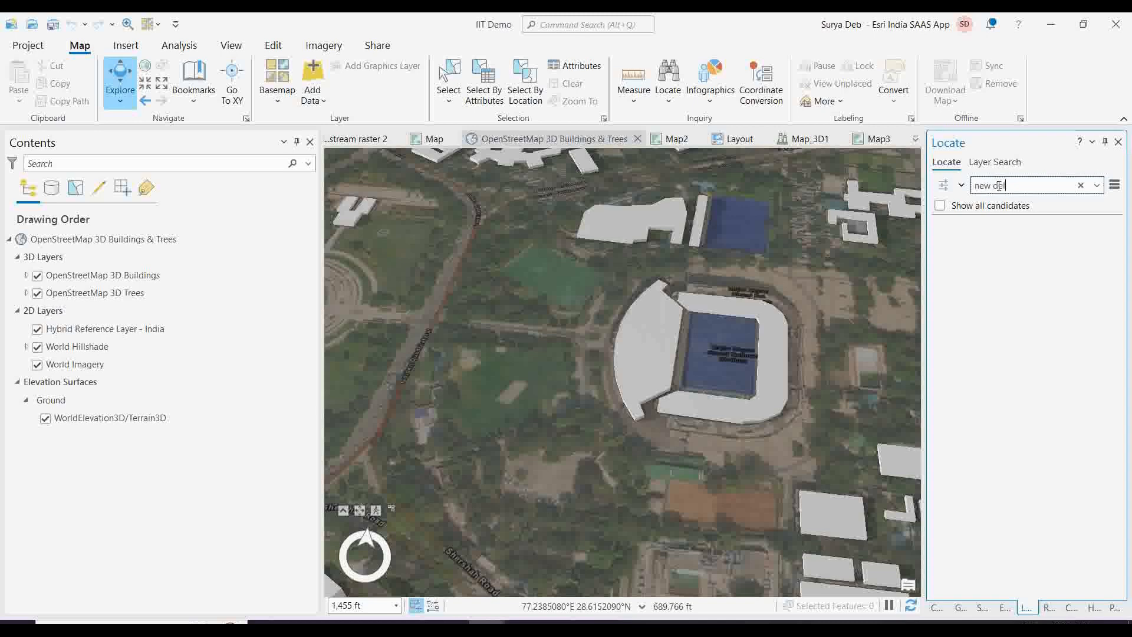
{"action": "type", "text": "hi India gate"}
{"action": "key", "text": "Return"}
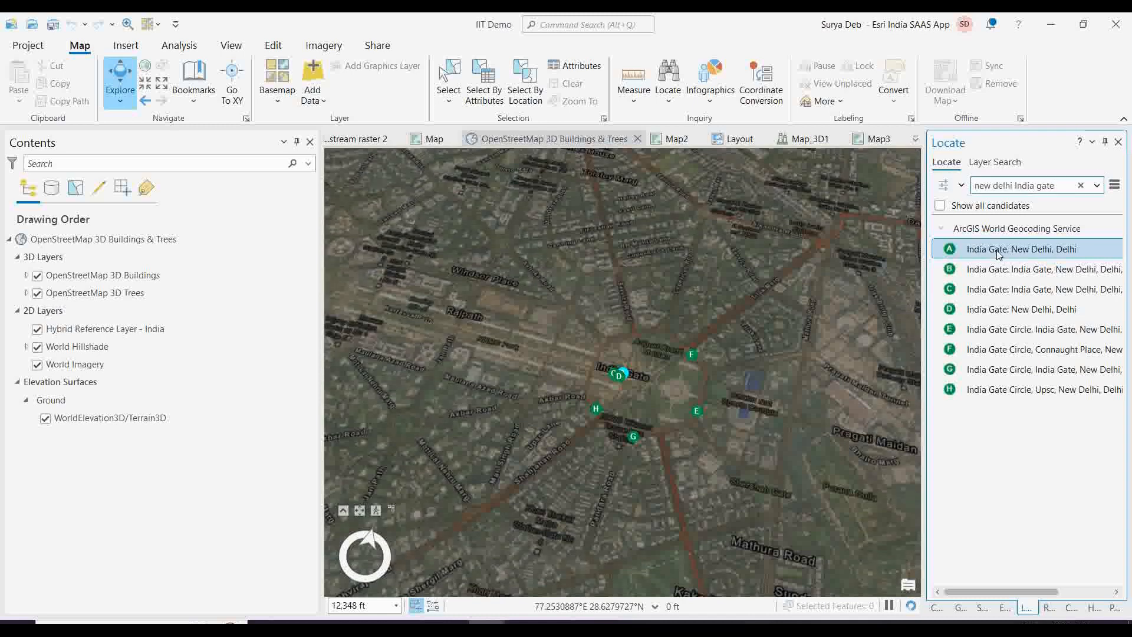
{"action": "scroll", "coordinate": [657, 416], "scroll_direction": "up", "scroll_amount": 2}
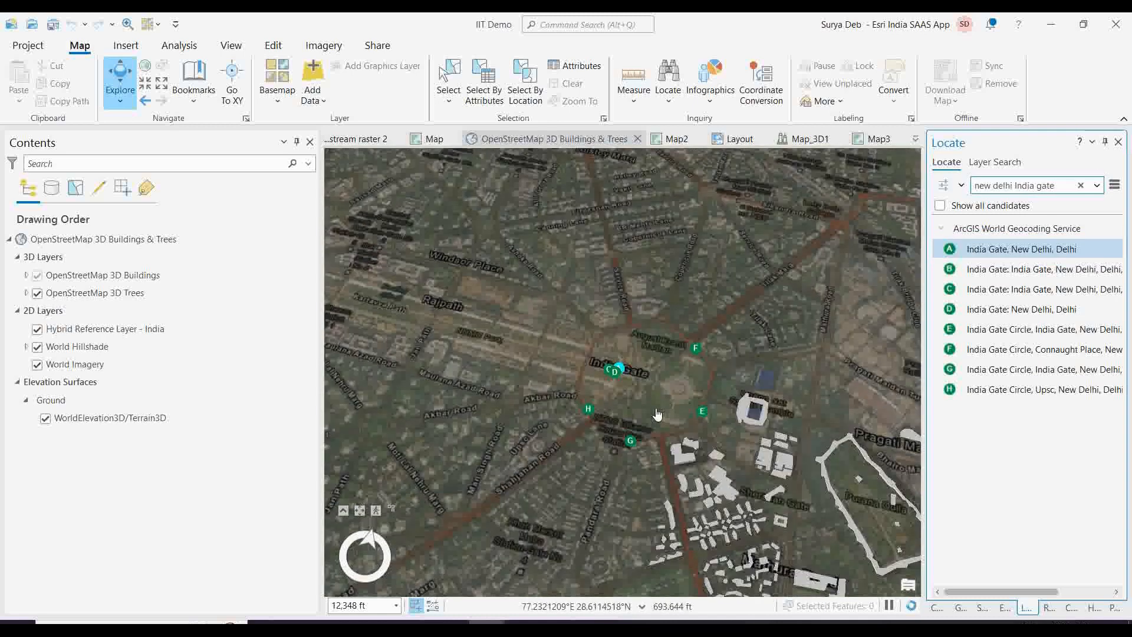
{"action": "scroll", "coordinate": [687, 469], "scroll_direction": "up", "scroll_amount": 2}
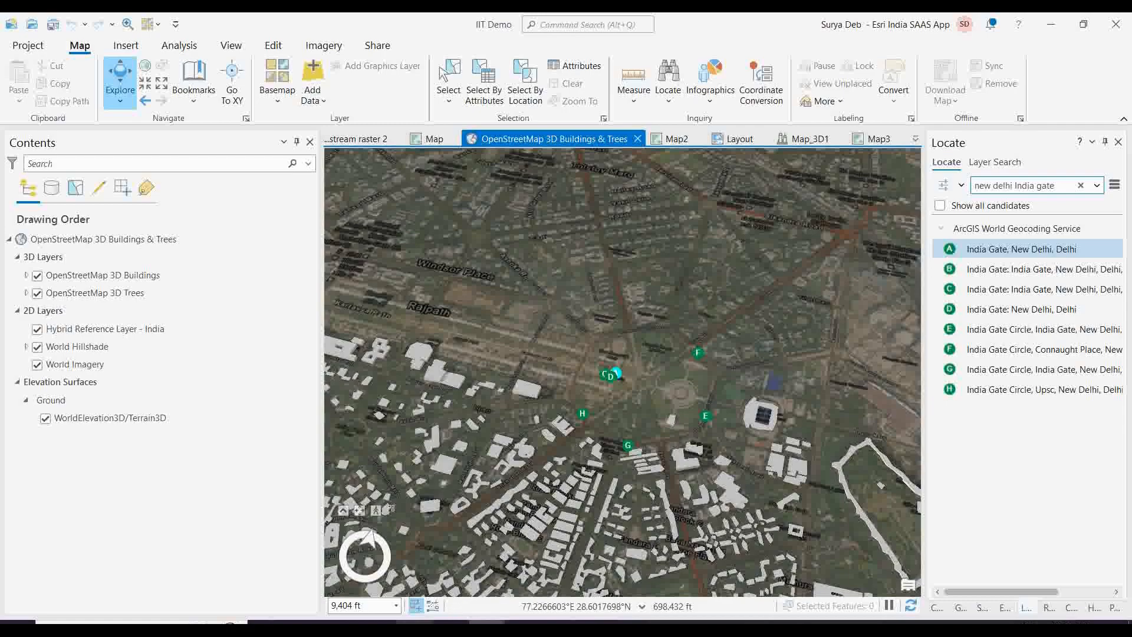
Switch to the PowerPoint presentation and show slide 13 about the SAR data processing tool.
{"action": "left_click", "coordinate": [414, 626]}
{"action": "scroll", "coordinate": [91, 508], "scroll_direction": "down", "scroll_amount": 3}
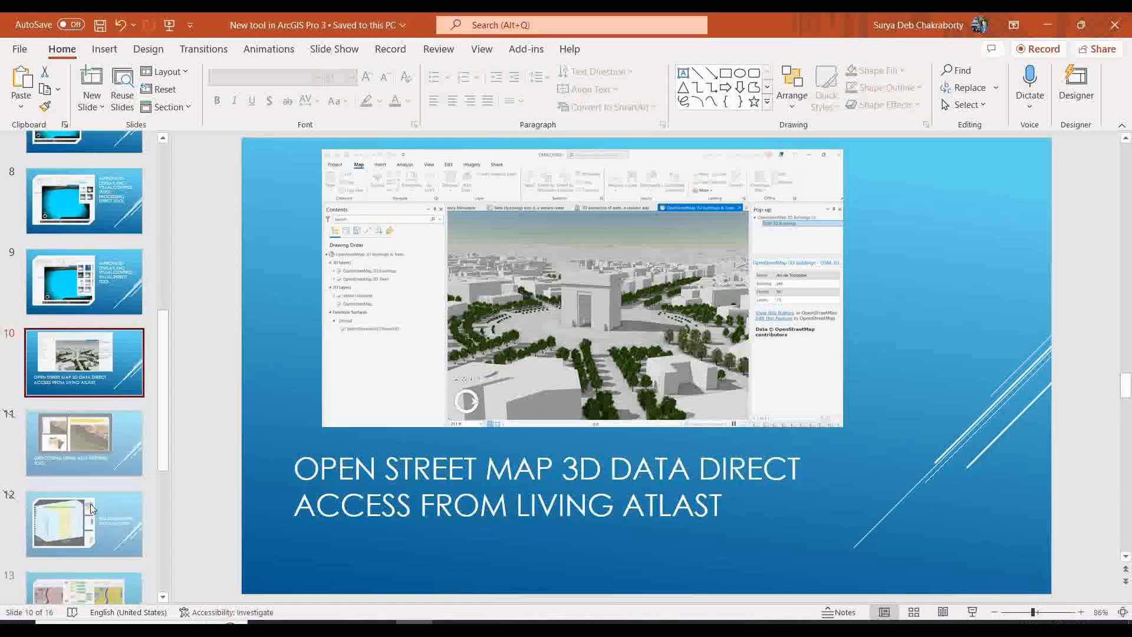
{"action": "scroll", "coordinate": [90, 503], "scroll_direction": "down", "scroll_amount": 1}
{"action": "left_click", "coordinate": [79, 457]}
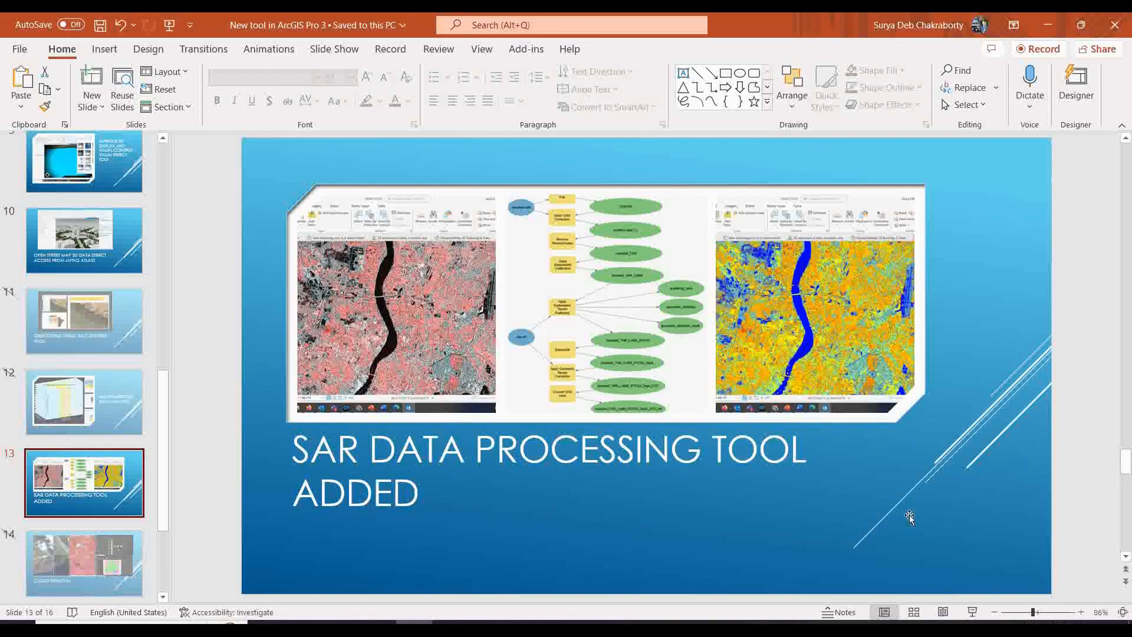
Present the SAR data processing slide full screen and switch to ArcGIS Pro with the Map3 view open.
{"action": "left_click", "coordinate": [973, 612]}
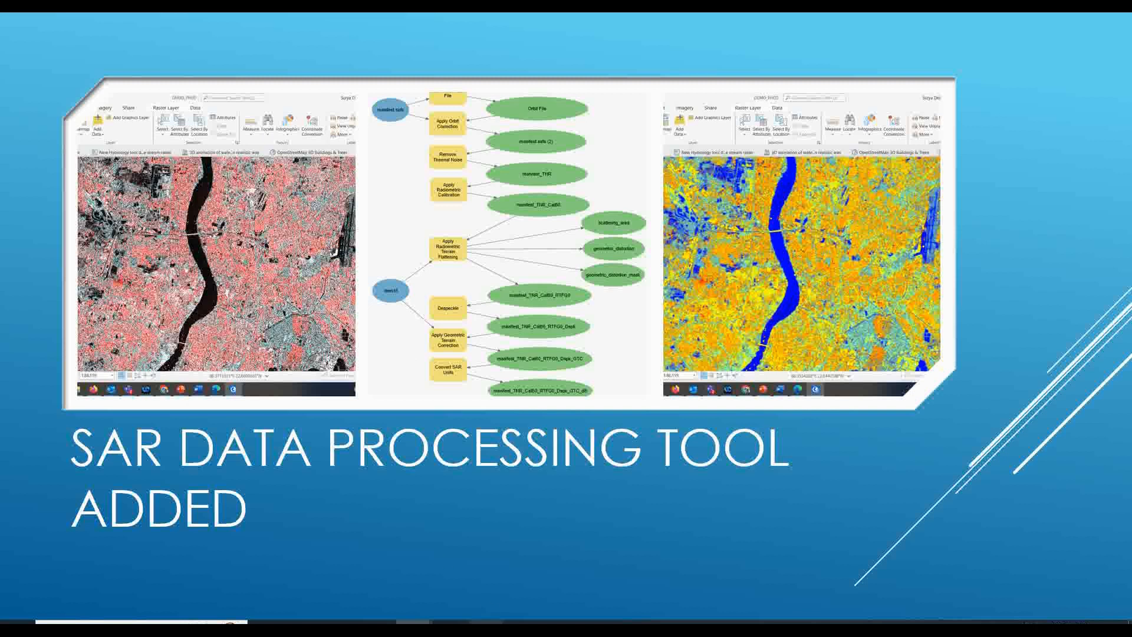
{"action": "mouse_move", "coordinate": [487, 622]}
{"action": "left_click", "coordinate": [461, 608]}
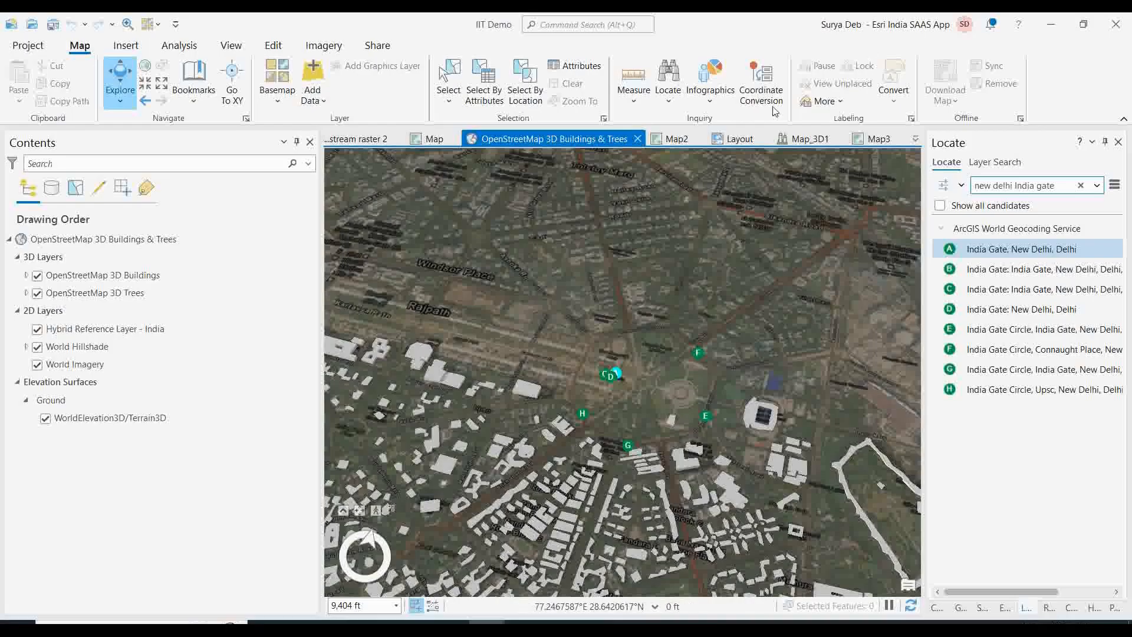
{"action": "left_click", "coordinate": [878, 139]}
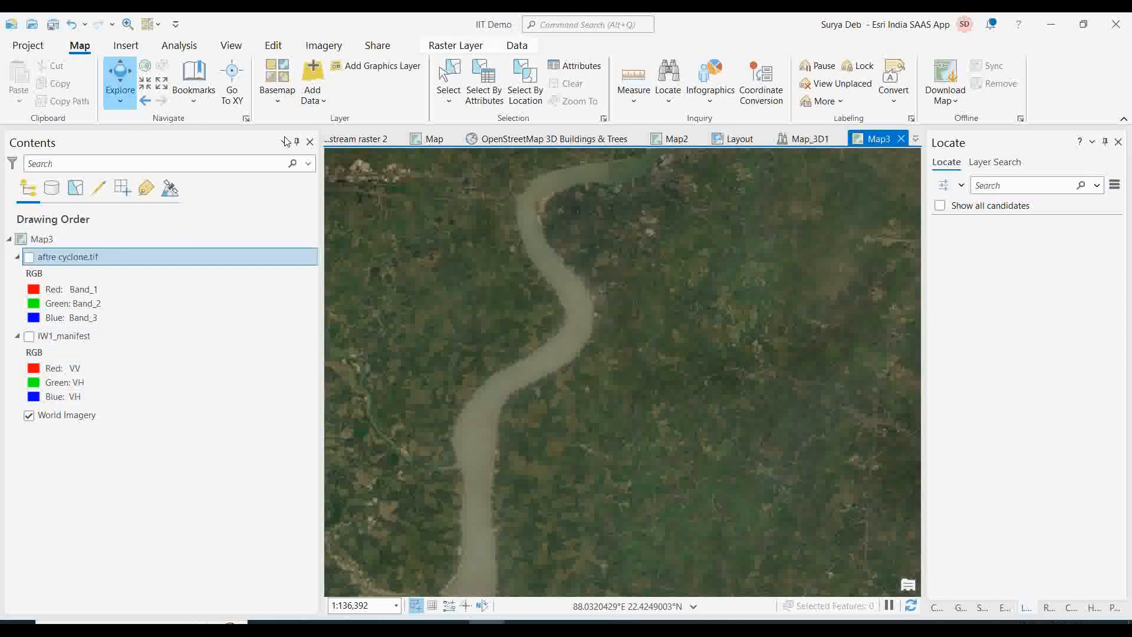
Start adding data to Map3 and look for the radar data in Arc_gis_Training Data and on DATA (D:).
{"action": "left_click", "coordinate": [315, 101]}
{"action": "left_click", "coordinate": [331, 124]}
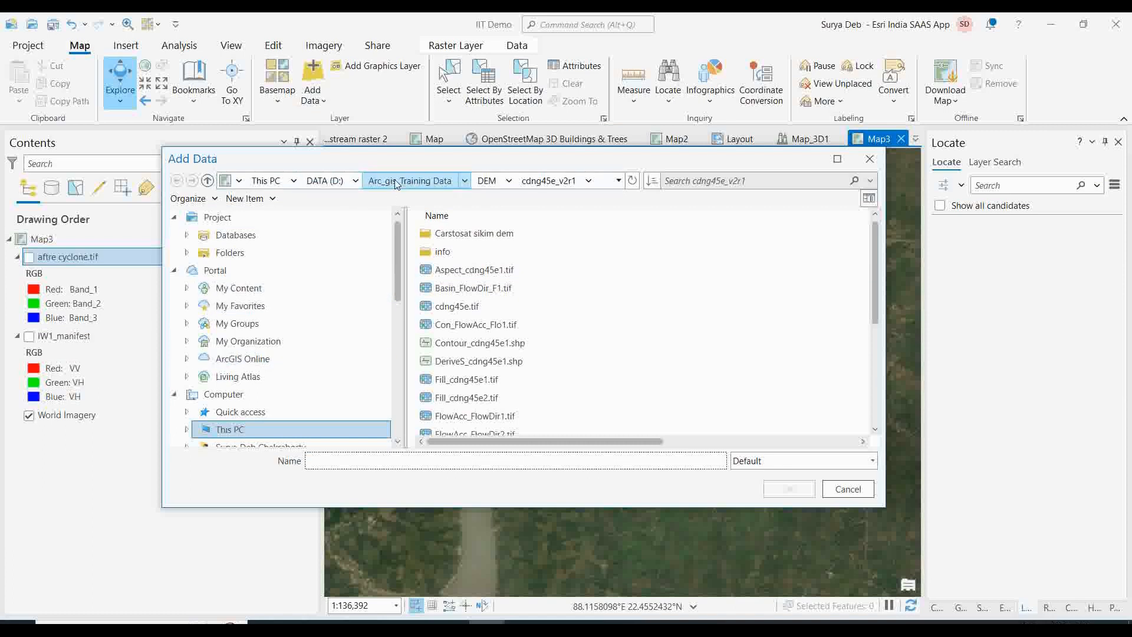
{"action": "left_click", "coordinate": [410, 183]}
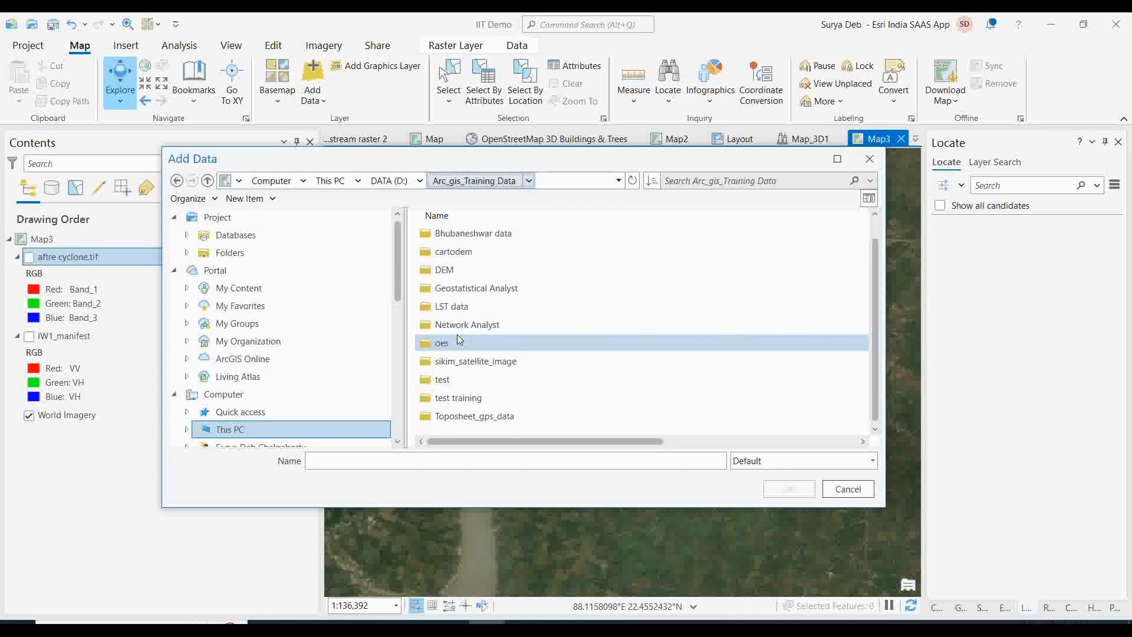
{"action": "scroll", "coordinate": [463, 333], "scroll_direction": "up", "scroll_amount": 1}
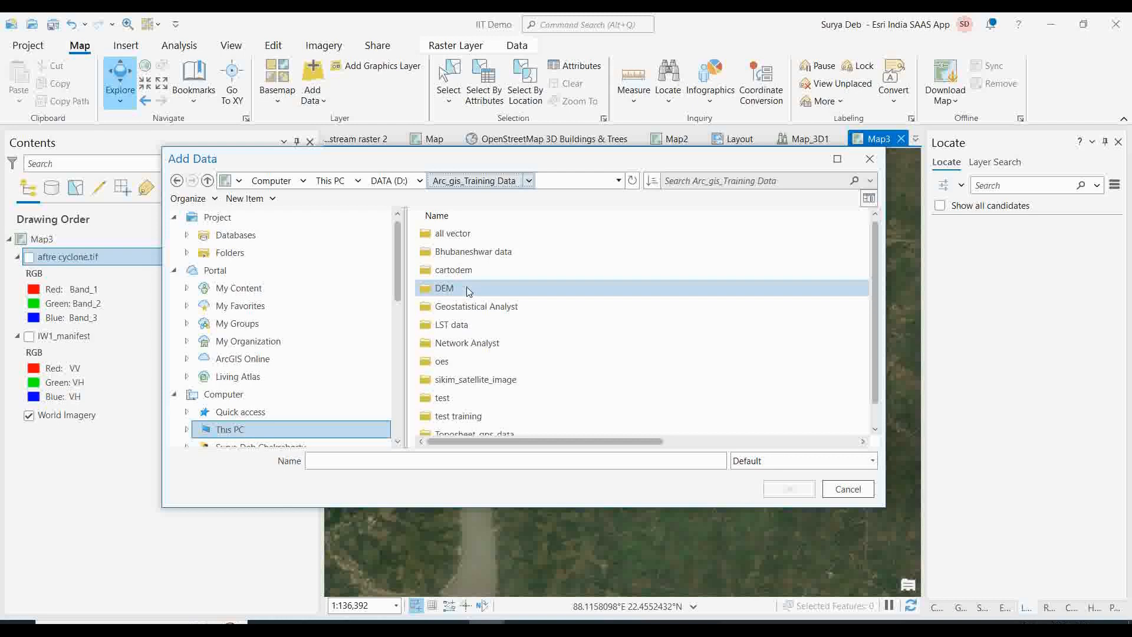
{"action": "left_click", "coordinate": [390, 181]}
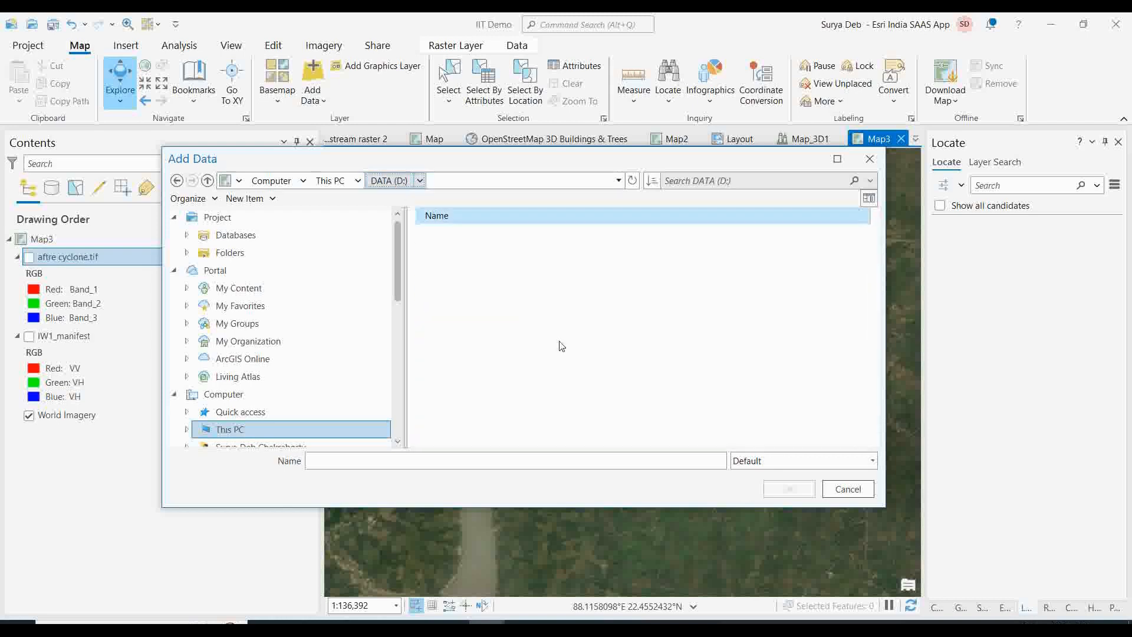
{"action": "scroll", "coordinate": [493, 377], "scroll_direction": "down", "scroll_amount": 2}
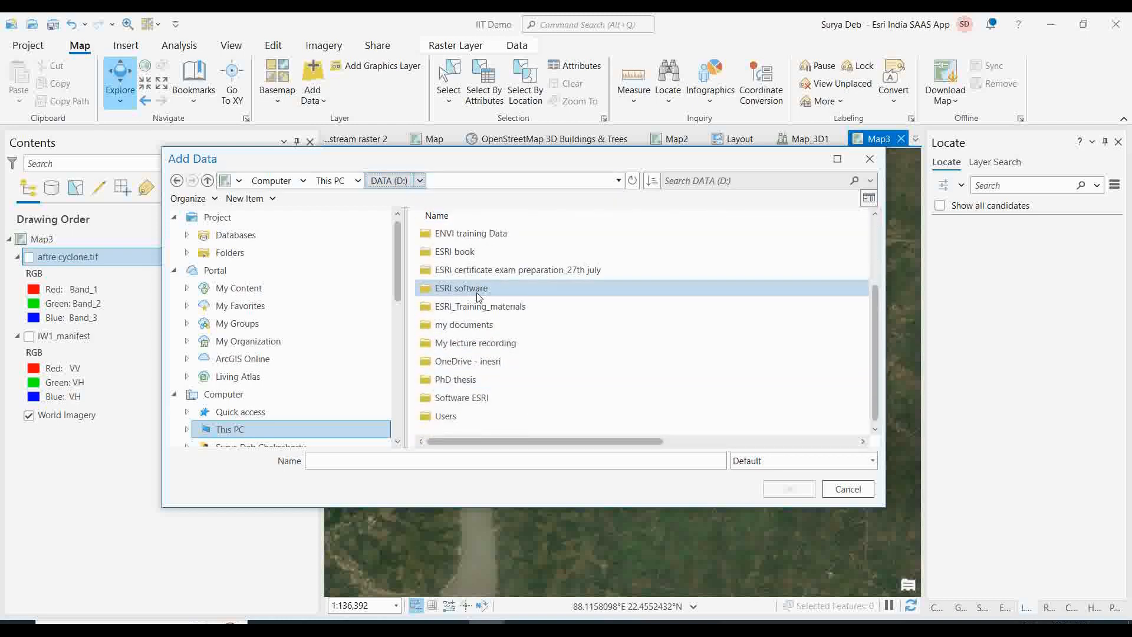
{"action": "scroll", "coordinate": [475, 295], "scroll_direction": "up", "scroll_amount": 2}
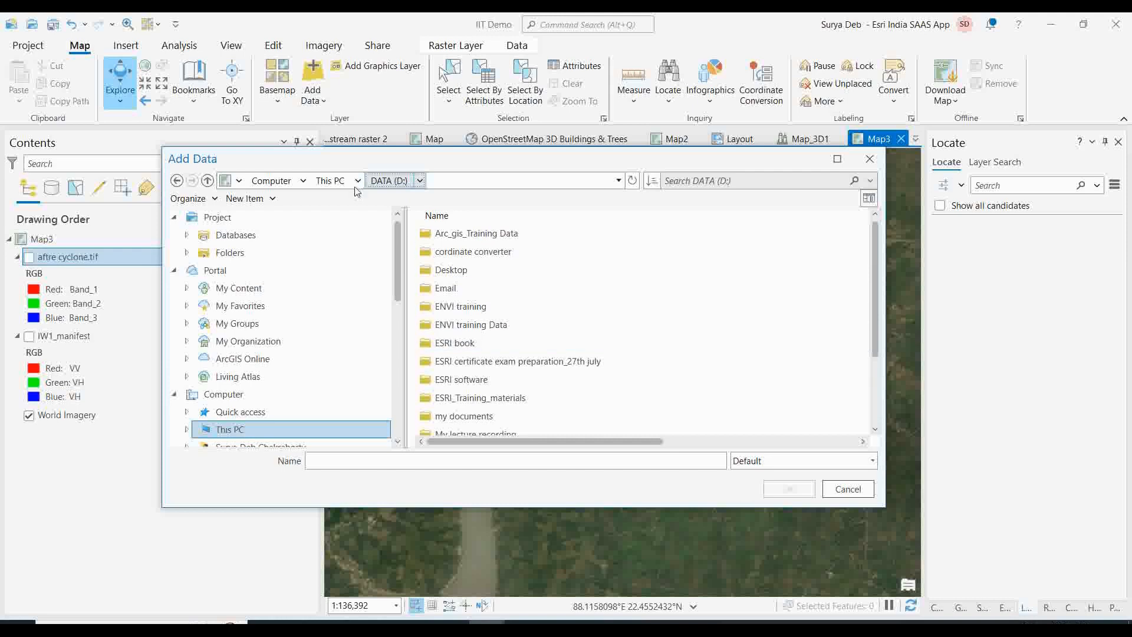
Show manifest.safe in the Sentinel-1 .SAFE folder under DATA1 (E:), radar data, Ashani cyclone, and close the dialog without adding it.
{"action": "left_click", "coordinate": [330, 181]}
{"action": "double_click", "coordinate": [454, 397]}
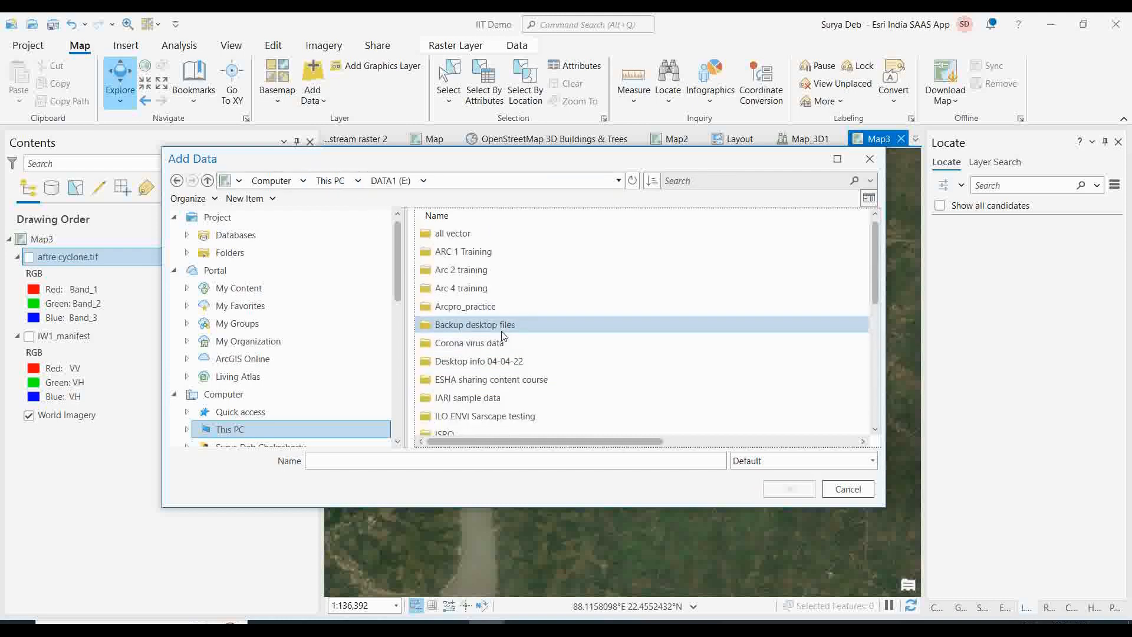
{"action": "scroll", "coordinate": [465, 390], "scroll_direction": "down", "scroll_amount": 5}
{"action": "double_click", "coordinate": [457, 360]}
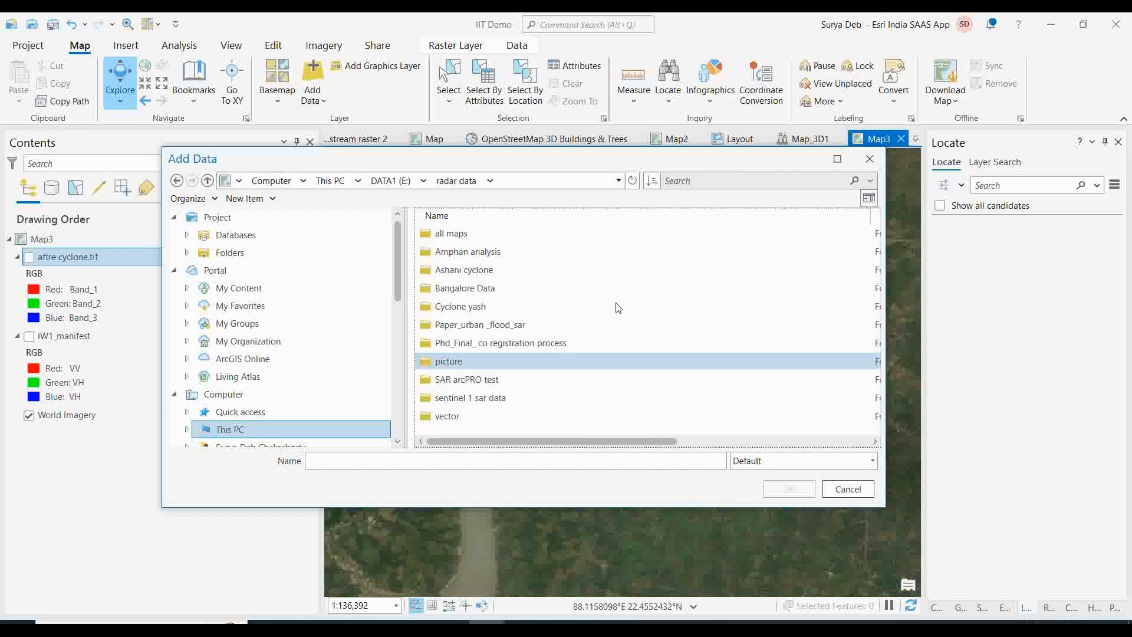
{"action": "double_click", "coordinate": [473, 273]}
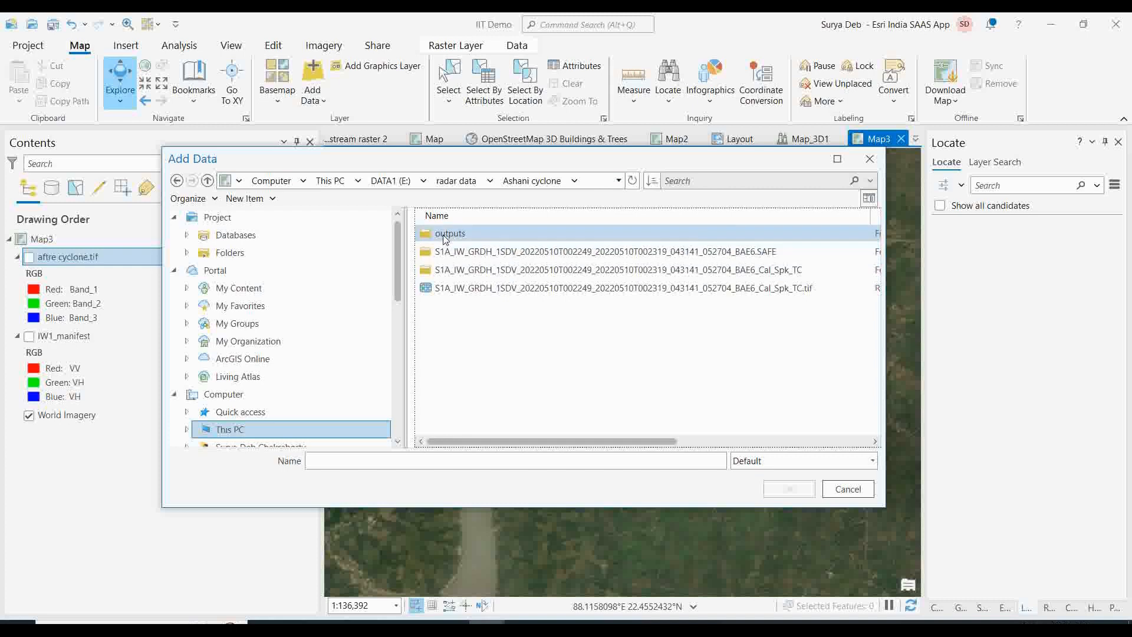
{"action": "double_click", "coordinate": [488, 253]}
{"action": "left_click", "coordinate": [449, 313]}
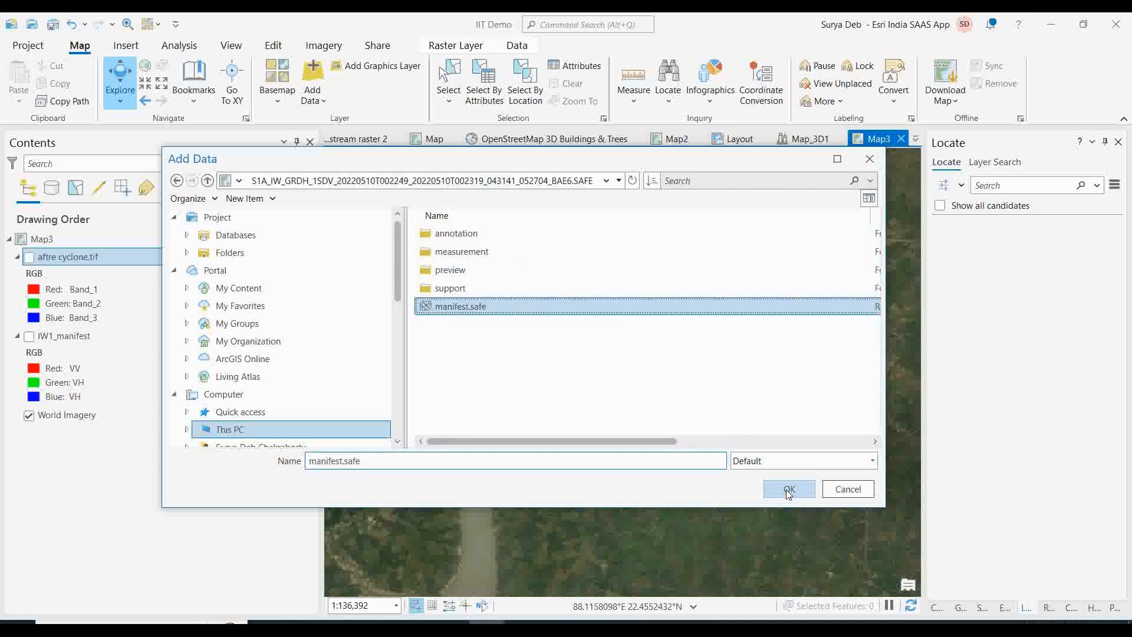
{"action": "left_click", "coordinate": [870, 159]}
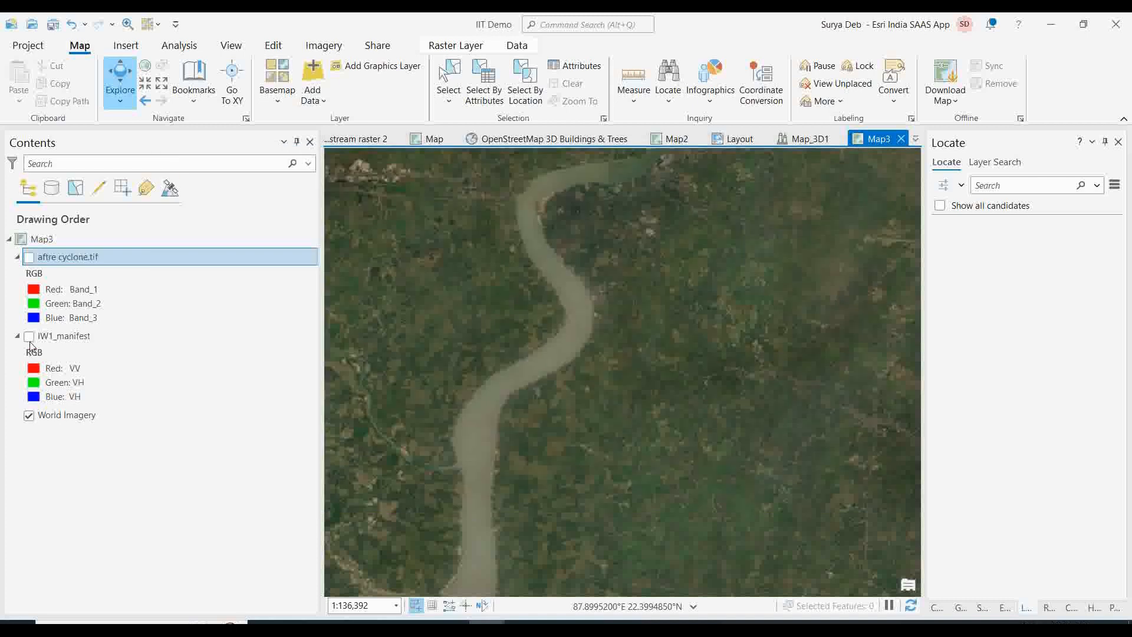
Turn on the IW1_manifest layer and compare it with the World Imagery basemap using Swipe.
{"action": "left_click", "coordinate": [28, 335]}
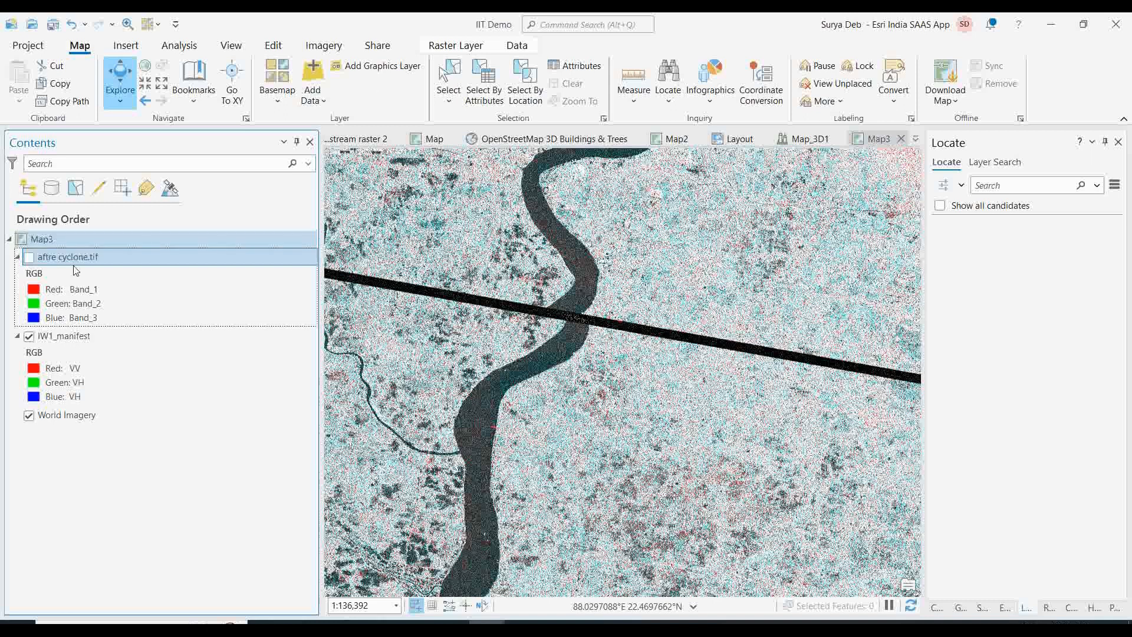
{"action": "key", "text": "Down"}
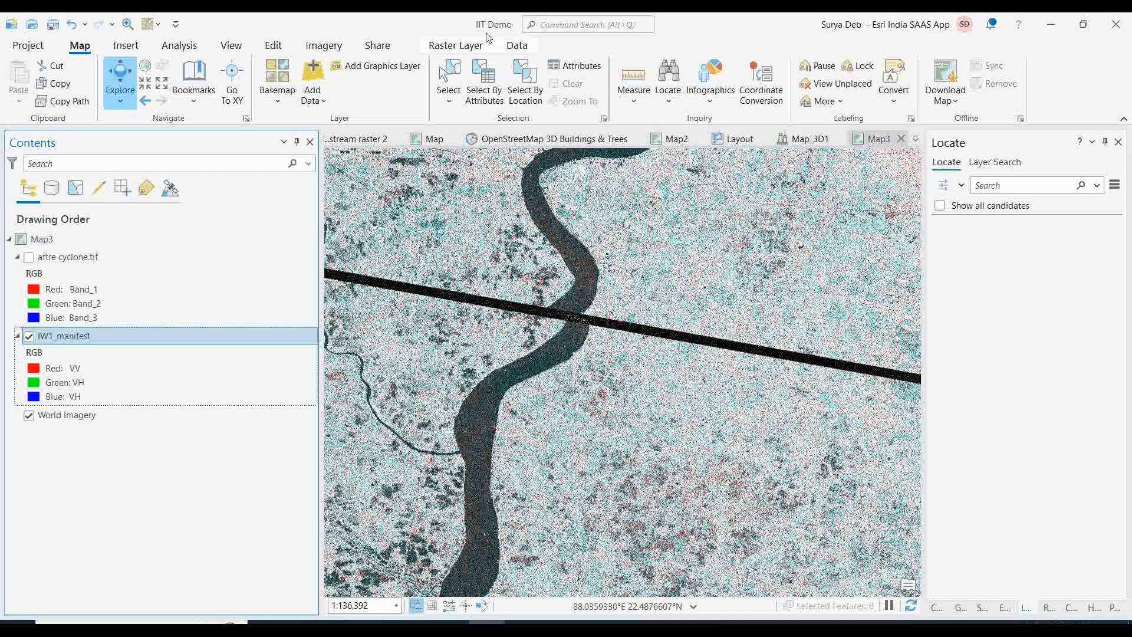
{"action": "left_click", "coordinate": [455, 47]}
{"action": "left_click", "coordinate": [354, 66]}
{"action": "left_click_drag", "start_coordinate": [593, 261], "coordinate": [593, 151]}
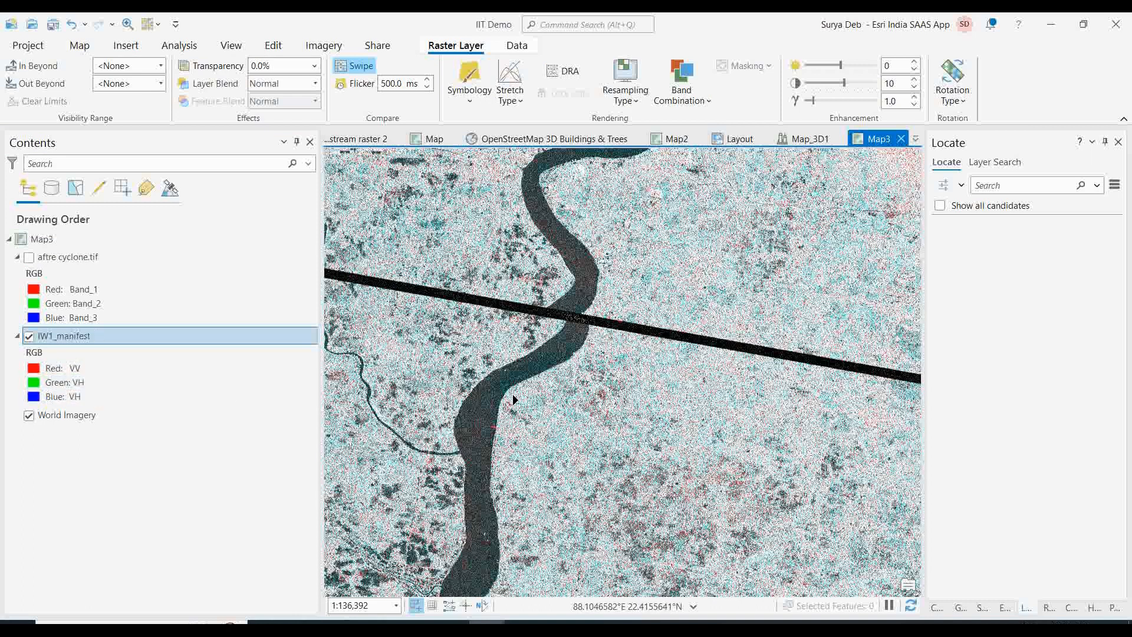
Display aftre cyclone.tif in place of IW1_manifest and swipe it against the World Imagery basemap.
{"action": "left_click", "coordinate": [28, 257]}
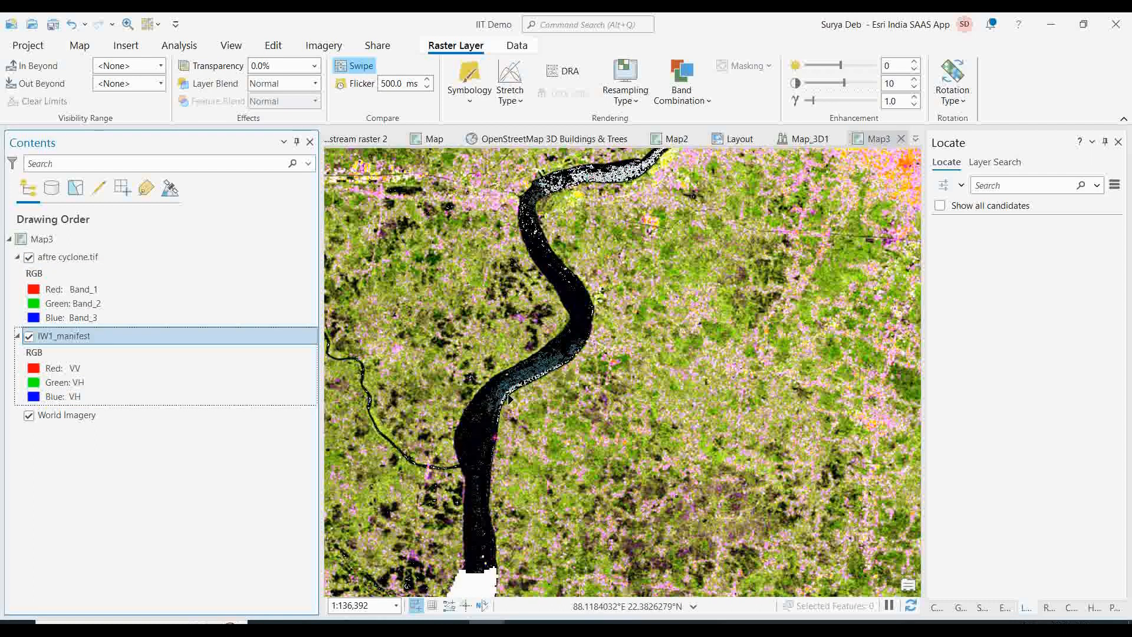
{"action": "left_click", "coordinate": [27, 337]}
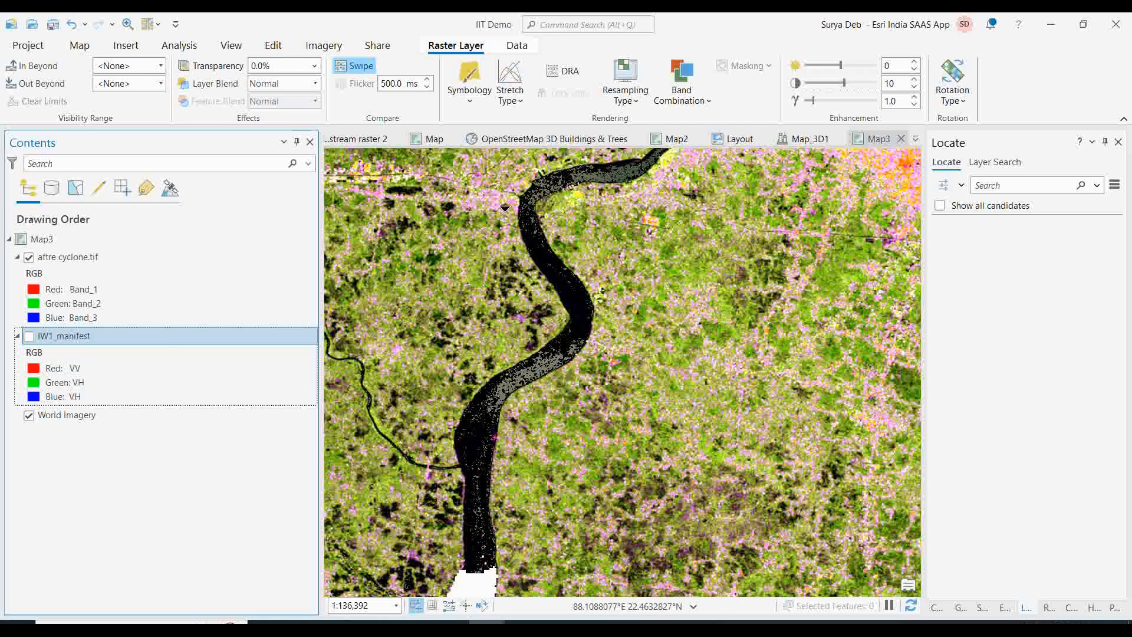
{"action": "left_click", "coordinate": [512, 210]}
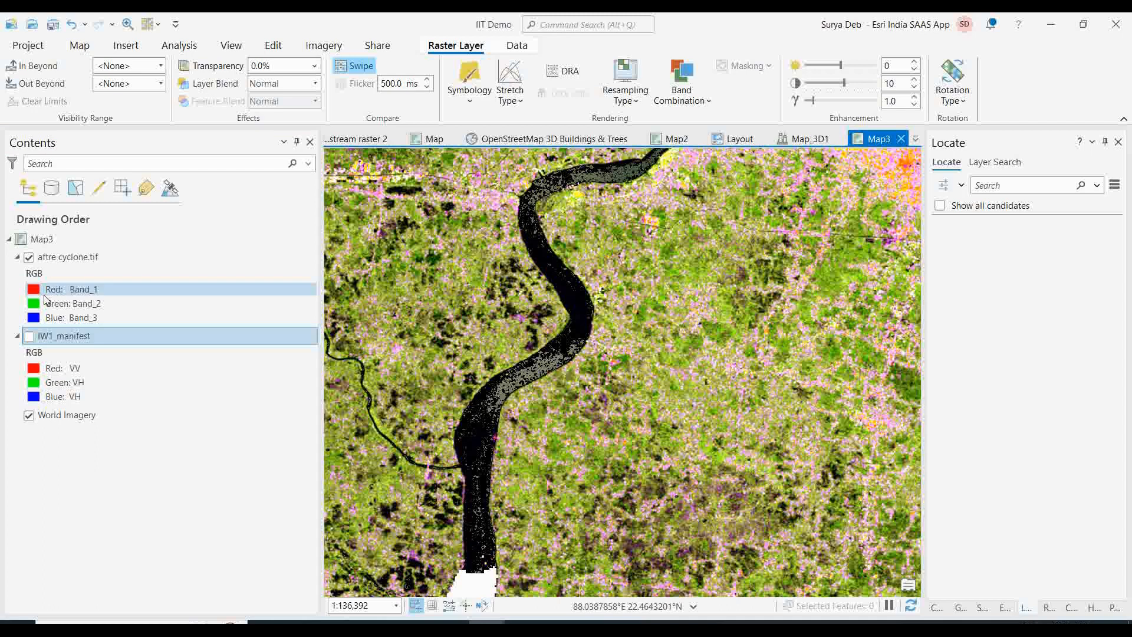
{"action": "left_click", "coordinate": [66, 257]}
{"action": "left_click_drag", "start_coordinate": [541, 239], "coordinate": [538, 149]}
Hide aftre cyclone.tif, turn IW1_manifest back on, and swipe across the unprocessed SAR image.
{"action": "left_click", "coordinate": [61, 336]}
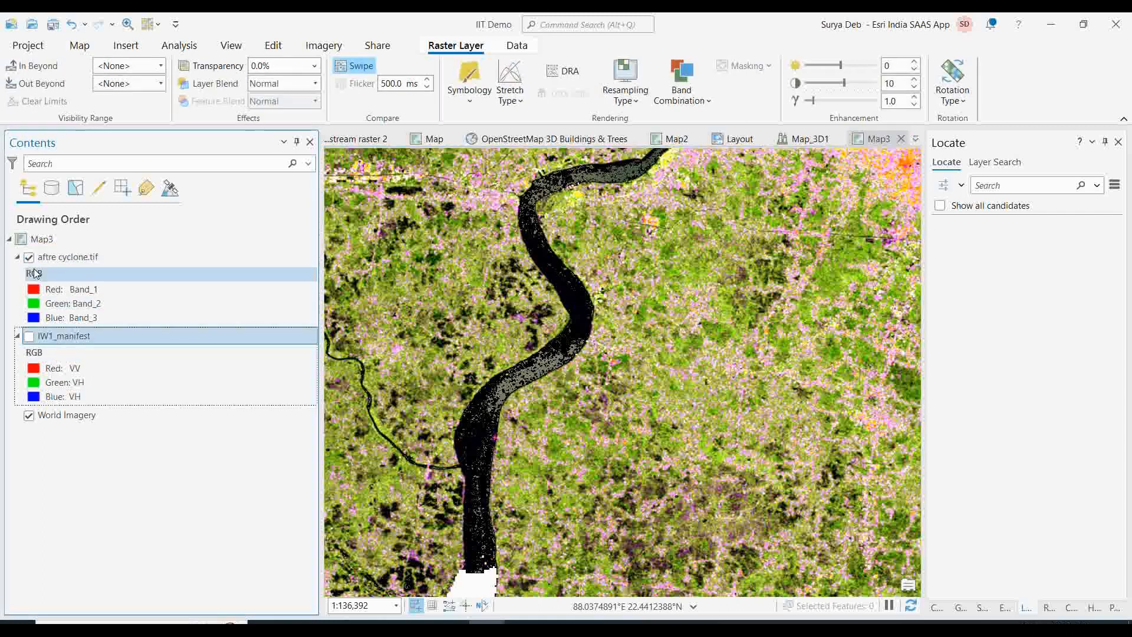
{"action": "left_click", "coordinate": [29, 257]}
{"action": "left_click", "coordinate": [29, 336]}
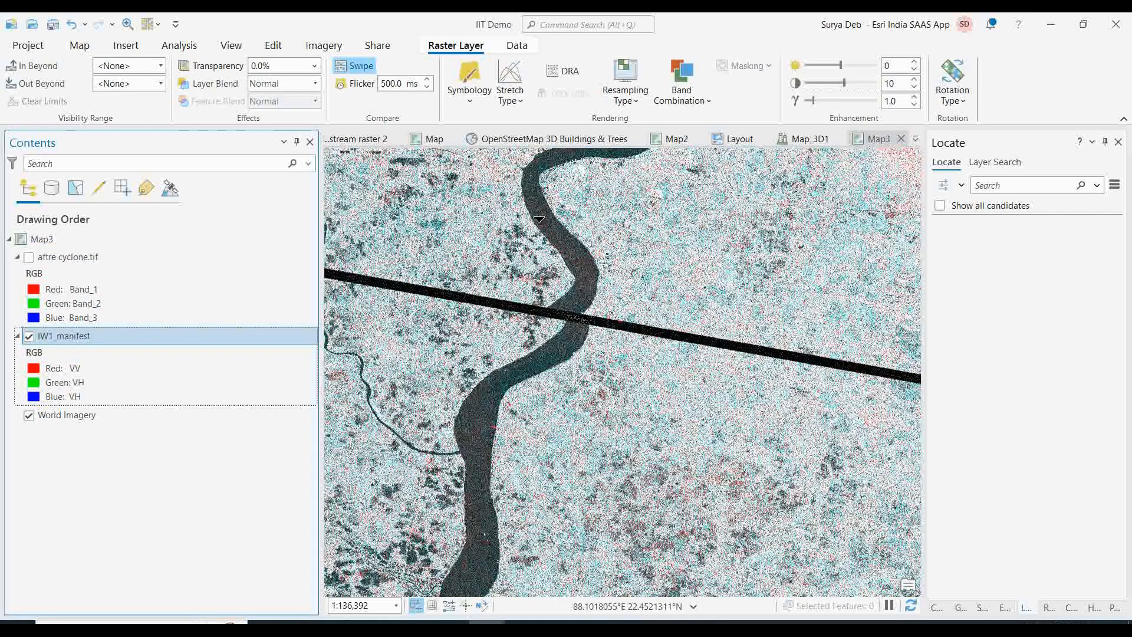
{"action": "left_click_drag", "start_coordinate": [575, 154], "coordinate": [623, 288]}
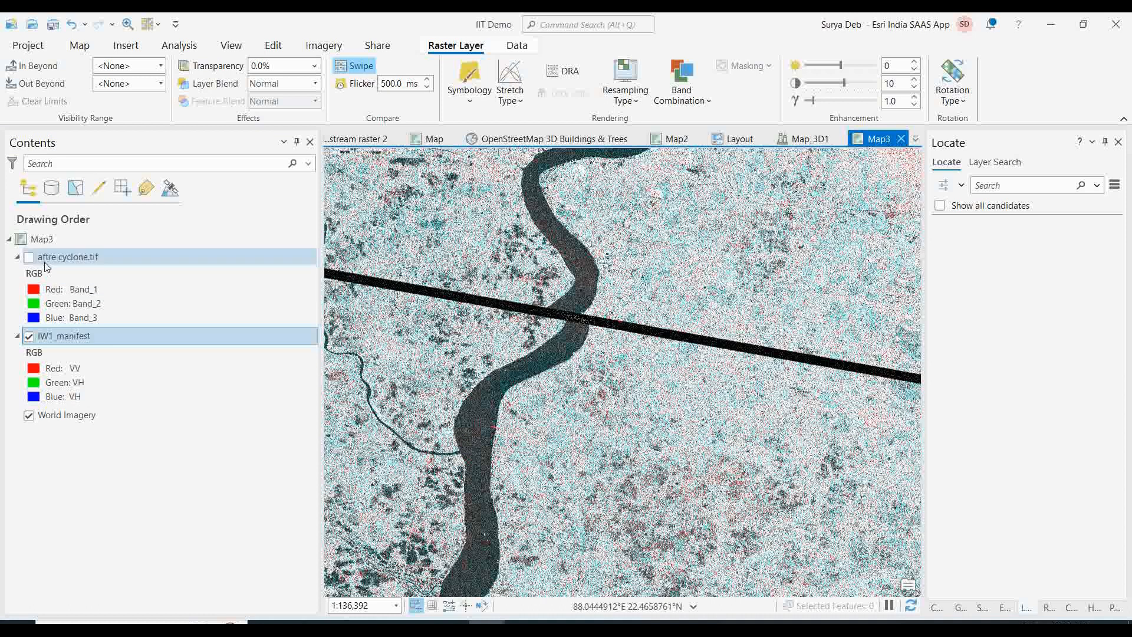
Show aftre cyclone.tif again, hide IW1_manifest, and swipe the processed image down over the river.
{"action": "left_click", "coordinate": [33, 260]}
{"action": "left_click", "coordinate": [30, 337]}
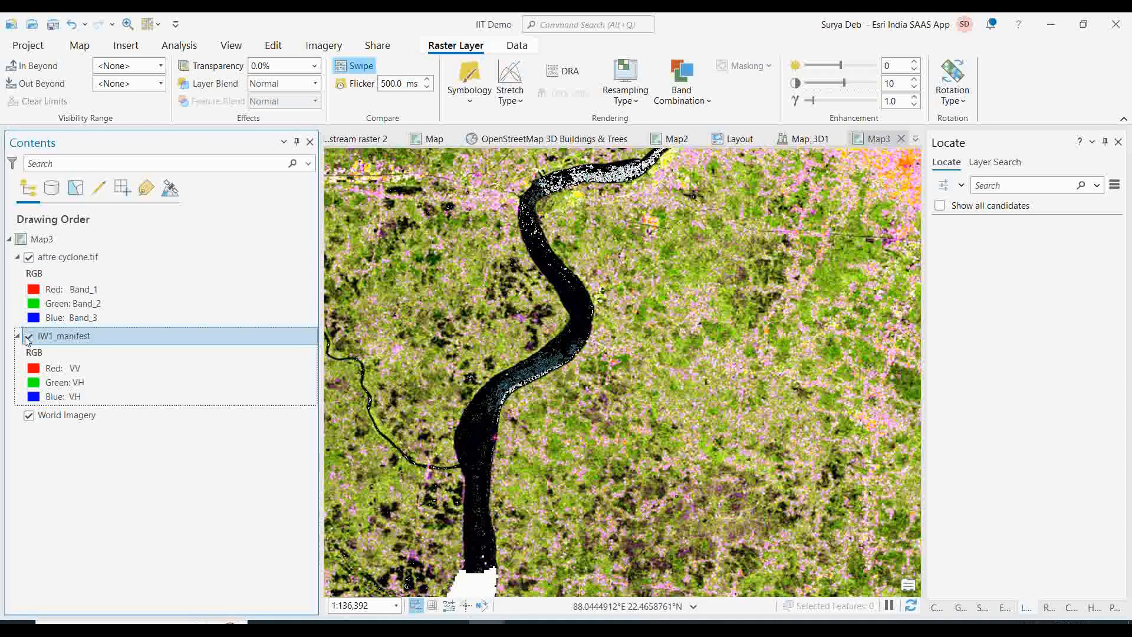
{"action": "left_click", "coordinate": [65, 257]}
{"action": "left_click_drag", "start_coordinate": [608, 177], "coordinate": [607, 464]}
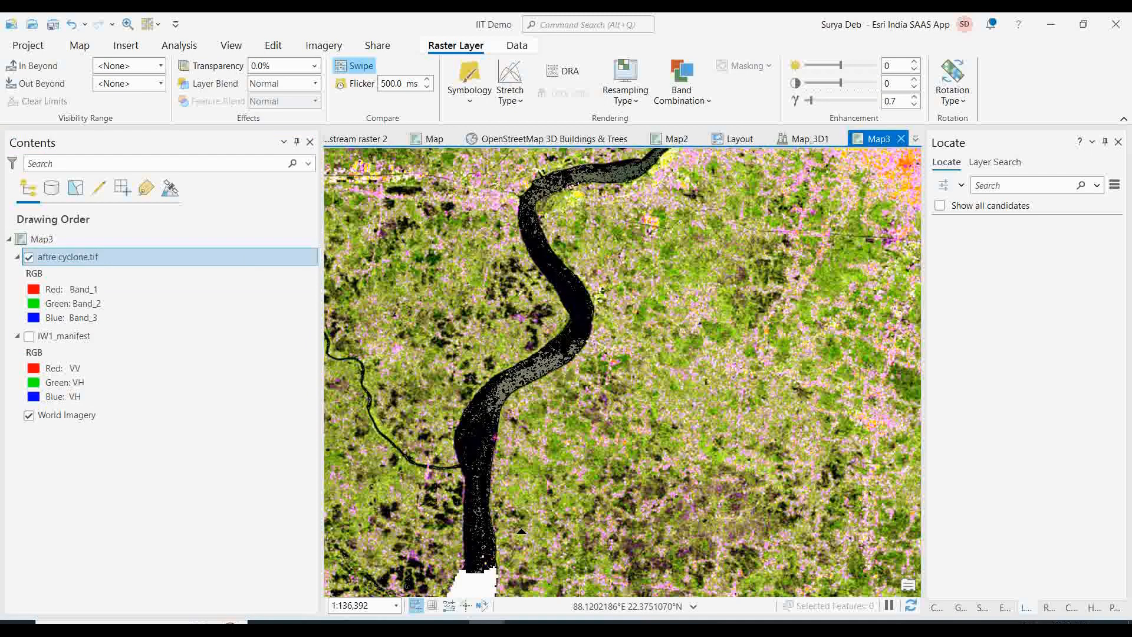
{"action": "key", "text": "super"}
{"action": "type", "text": "vs"}
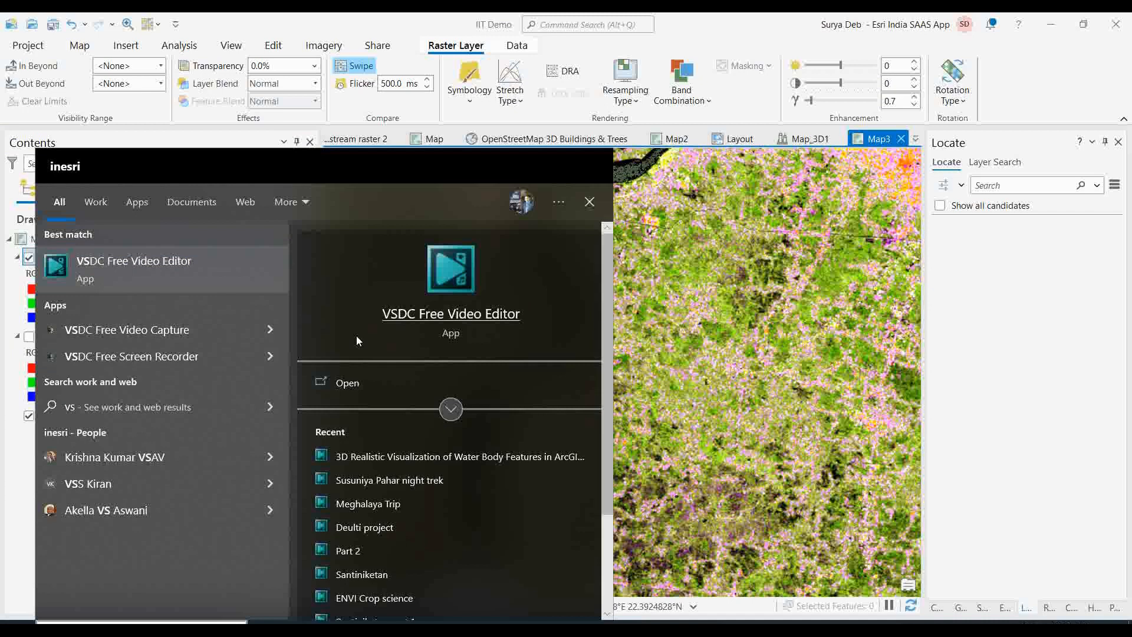
{"action": "left_click", "coordinate": [388, 317]}
{"action": "left_click", "coordinate": [692, 331]}
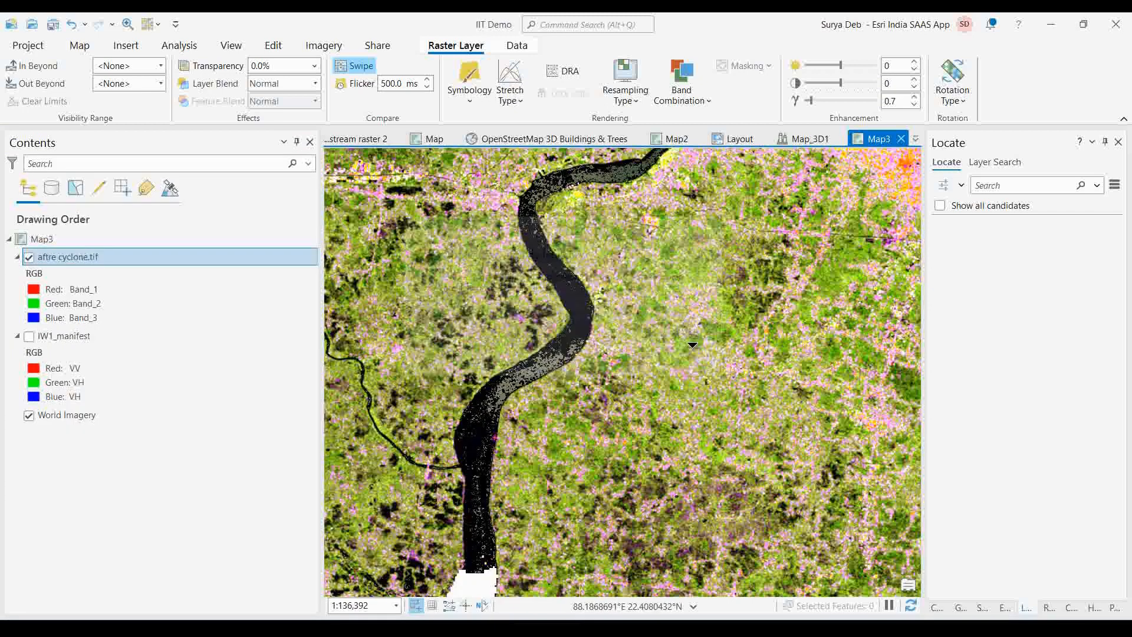